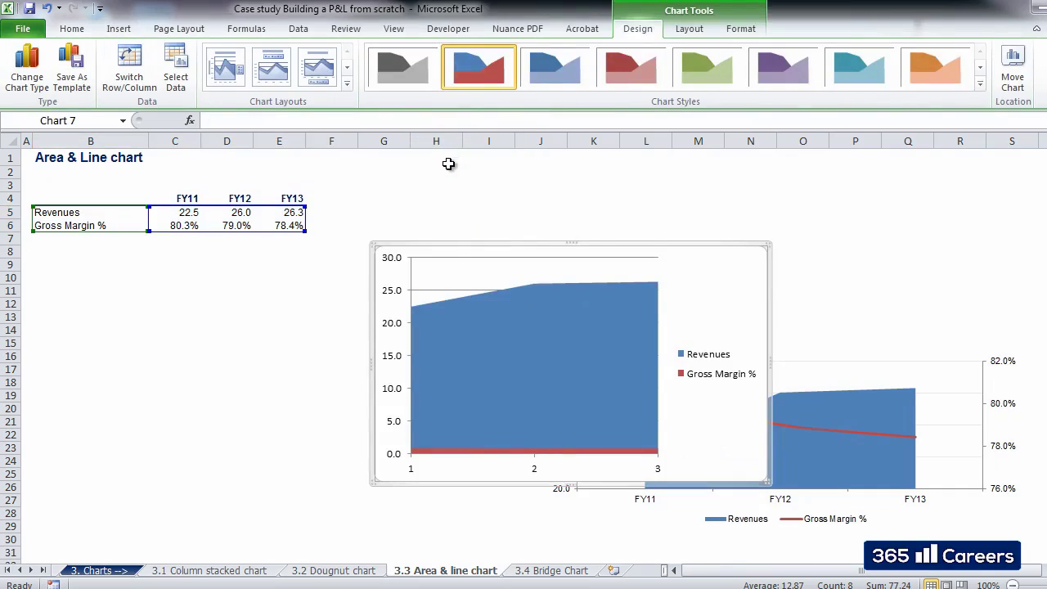
Move the new area chart below the data table and set all its text to Arial, size 8.
{"action": "left_click_drag", "start_coordinate": [447, 242], "coordinate": [151, 274]}
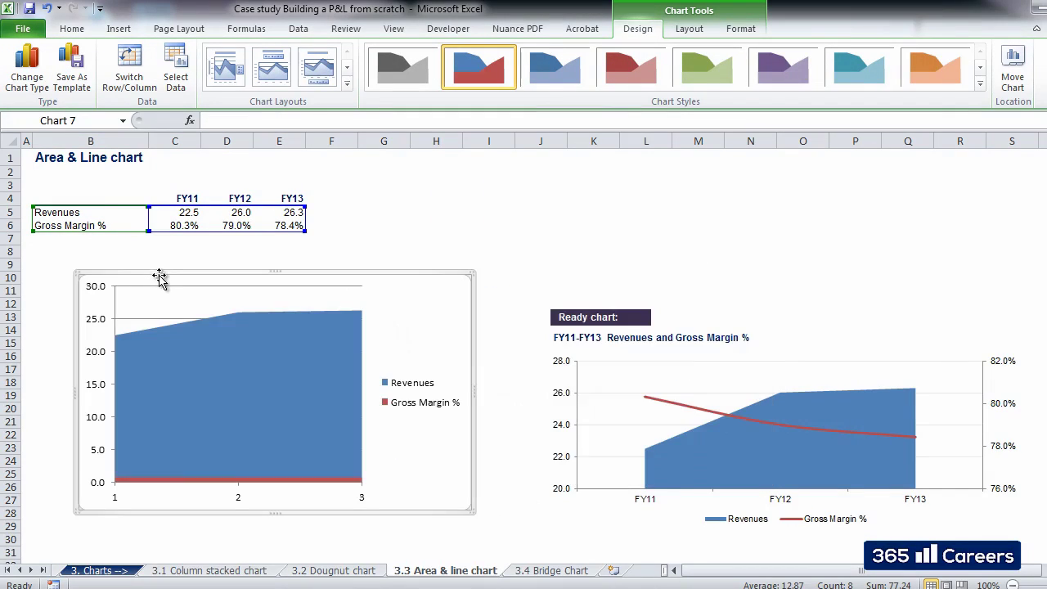
{"action": "right_click", "coordinate": [431, 276]}
{"action": "left_click", "coordinate": [452, 229]}
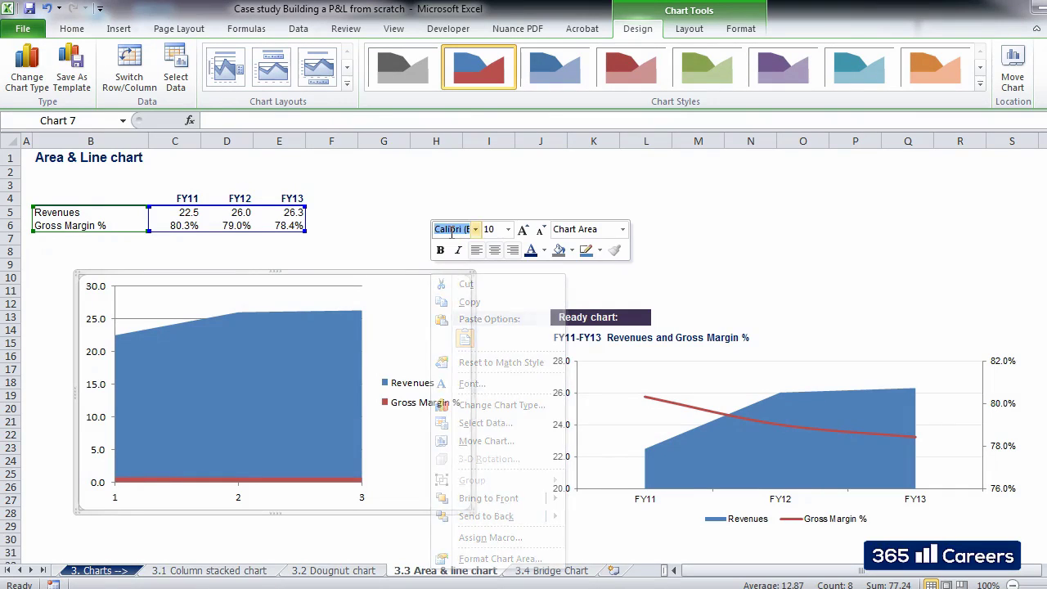
{"action": "key", "text": "Return"}
{"action": "left_click", "coordinate": [490, 229]}
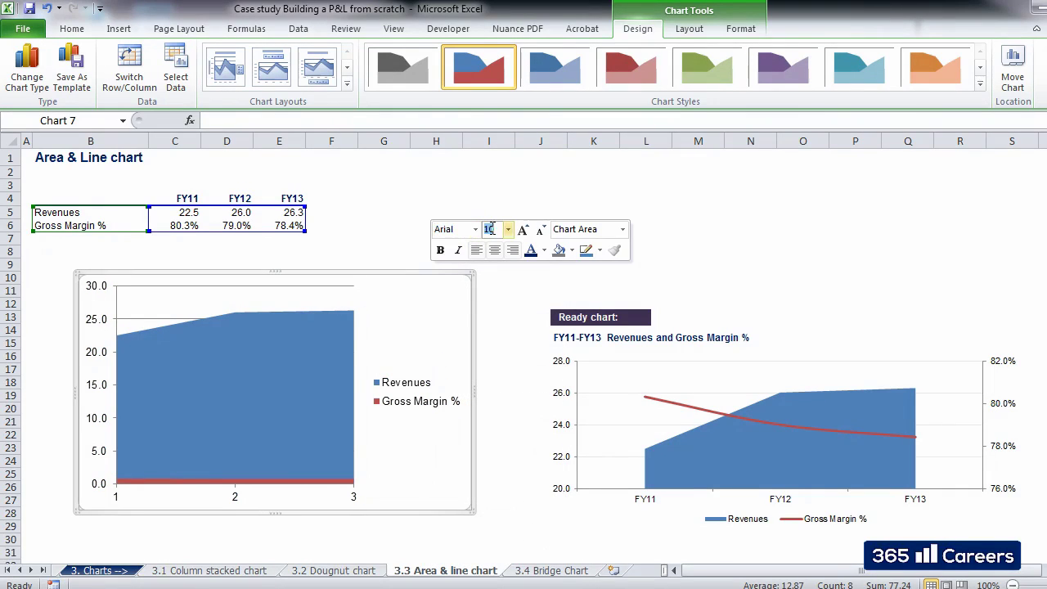
{"action": "type", "text": "8"}
{"action": "key", "text": "Return"}
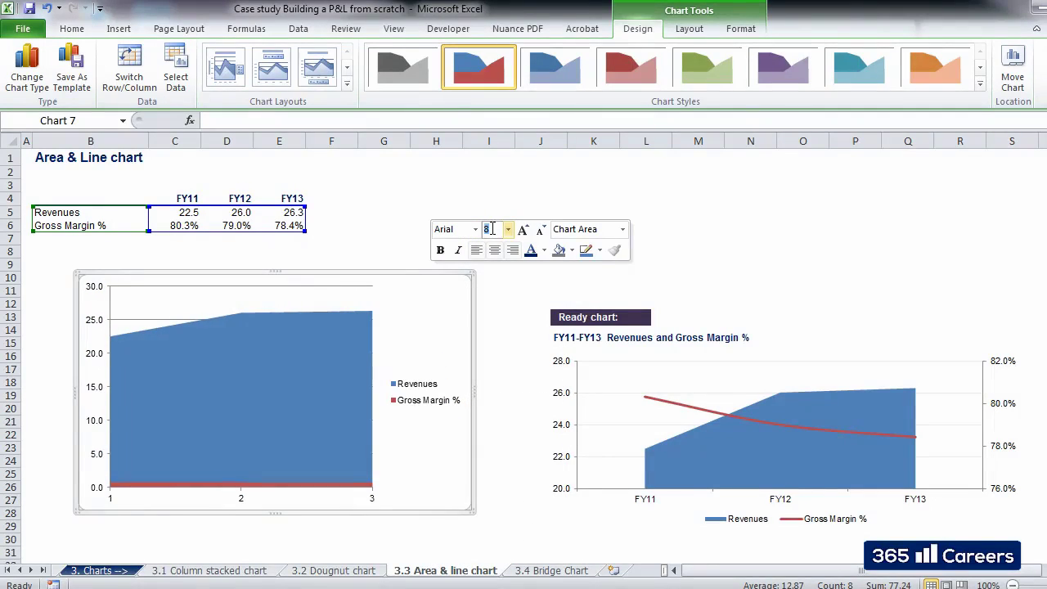
Remove the border line around the new chart's chart area.
{"action": "right_click", "coordinate": [472, 304]}
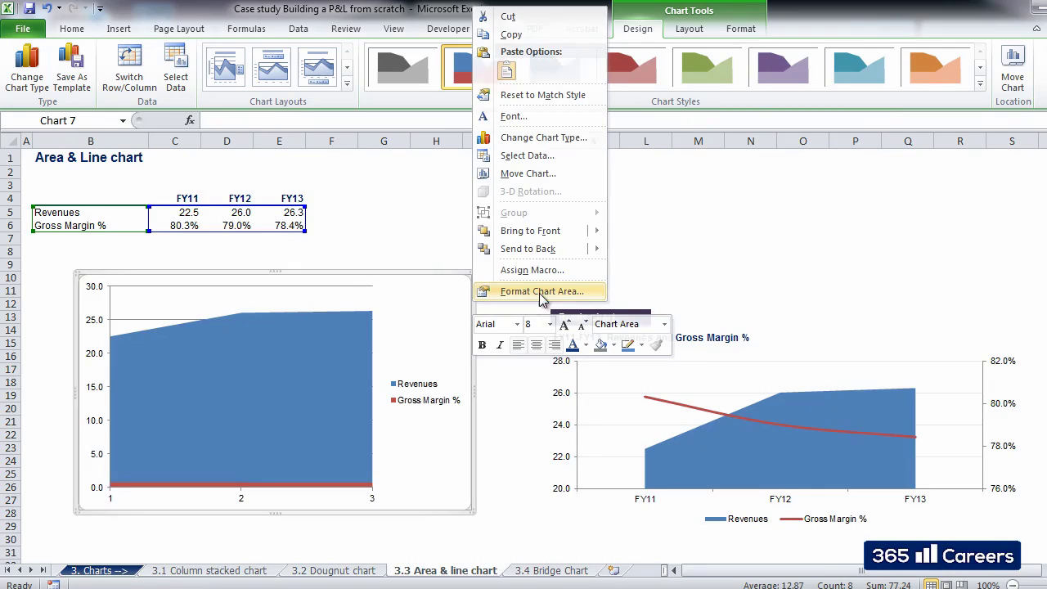
{"action": "left_click", "coordinate": [528, 293]}
{"action": "left_click", "coordinate": [451, 135]}
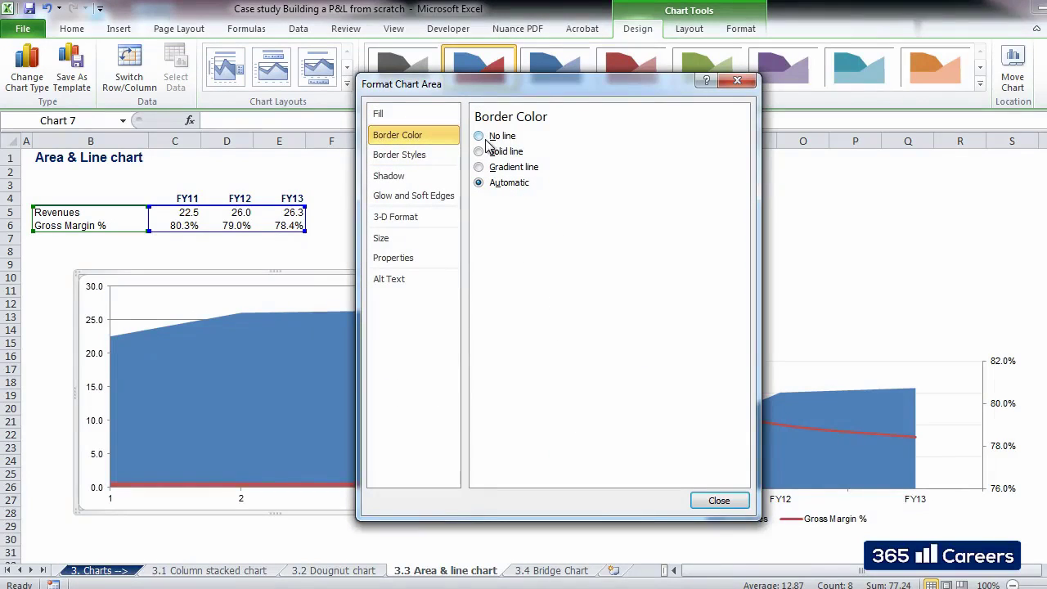
{"action": "left_click", "coordinate": [479, 136]}
{"action": "key", "text": "Return"}
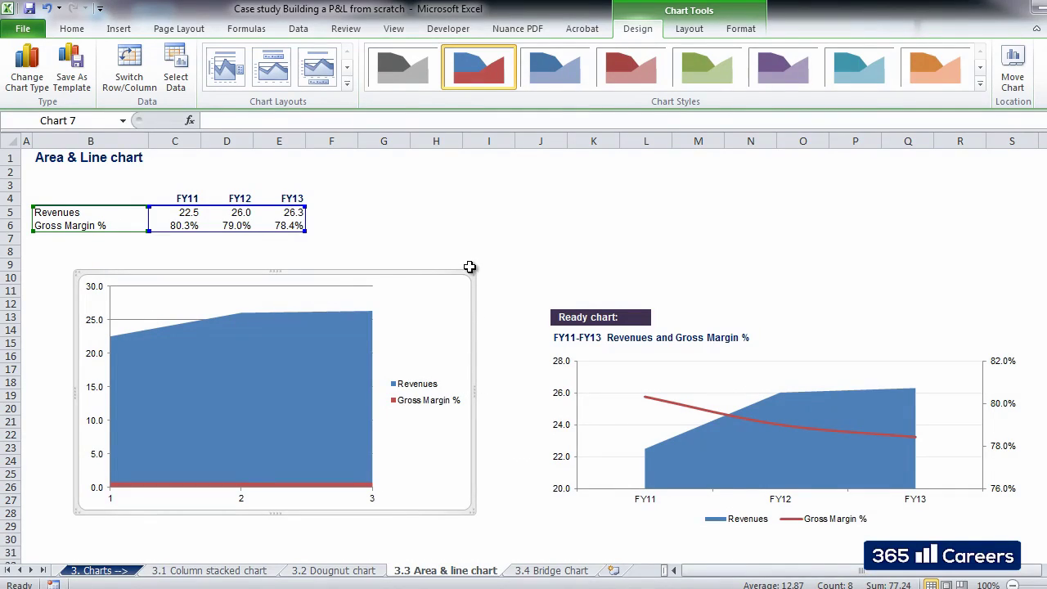
Make the new chart shorter and wider, and position it beside the ready chart, spanning roughly rows 13 to 28.
{"action": "left_click_drag", "start_coordinate": [472, 274], "coordinate": [456, 308]}
{"action": "left_click_drag", "start_coordinate": [457, 409], "coordinate": [516, 409]}
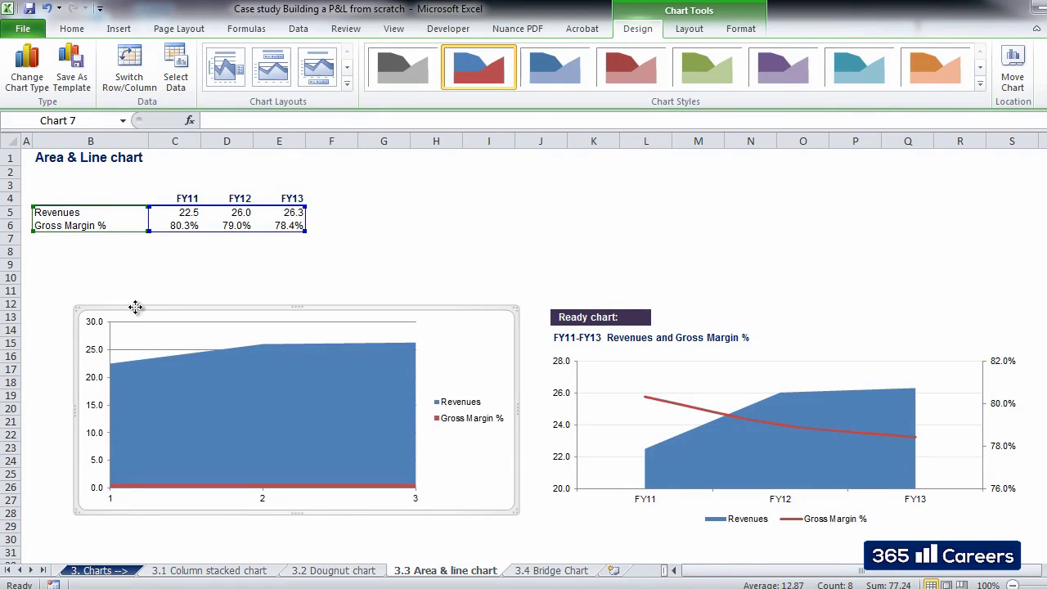
{"action": "left_click_drag", "start_coordinate": [138, 316], "coordinate": [105, 323]}
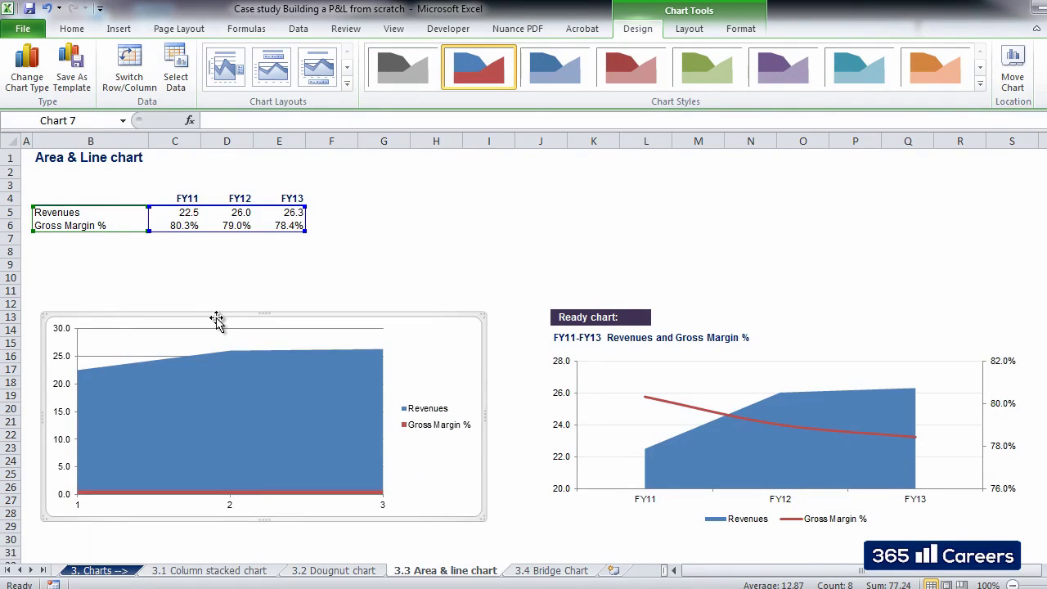
{"action": "left_click_drag", "start_coordinate": [217, 320], "coordinate": [228, 318]}
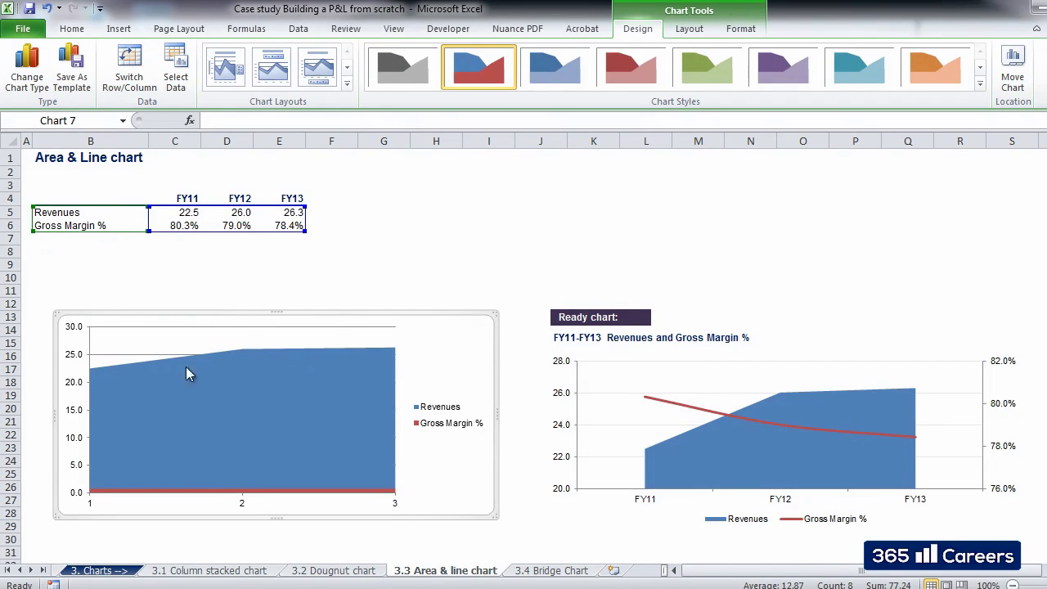
Format the new chart's major gridlines as a solid line with 75% transparency.
{"action": "right_click", "coordinate": [119, 361]}
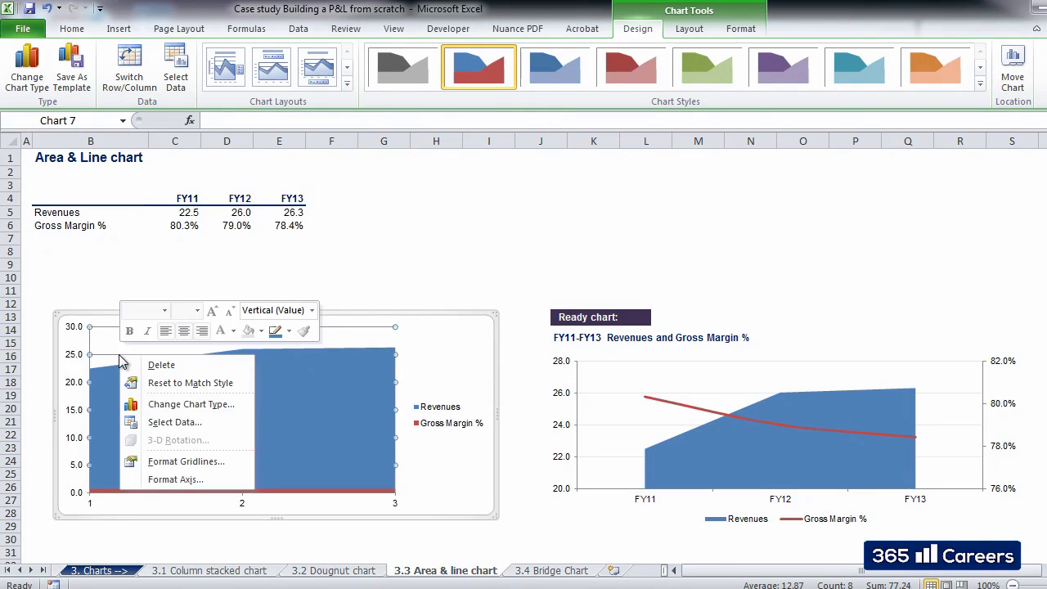
{"action": "left_click", "coordinate": [172, 460]}
{"action": "left_click", "coordinate": [500, 152]}
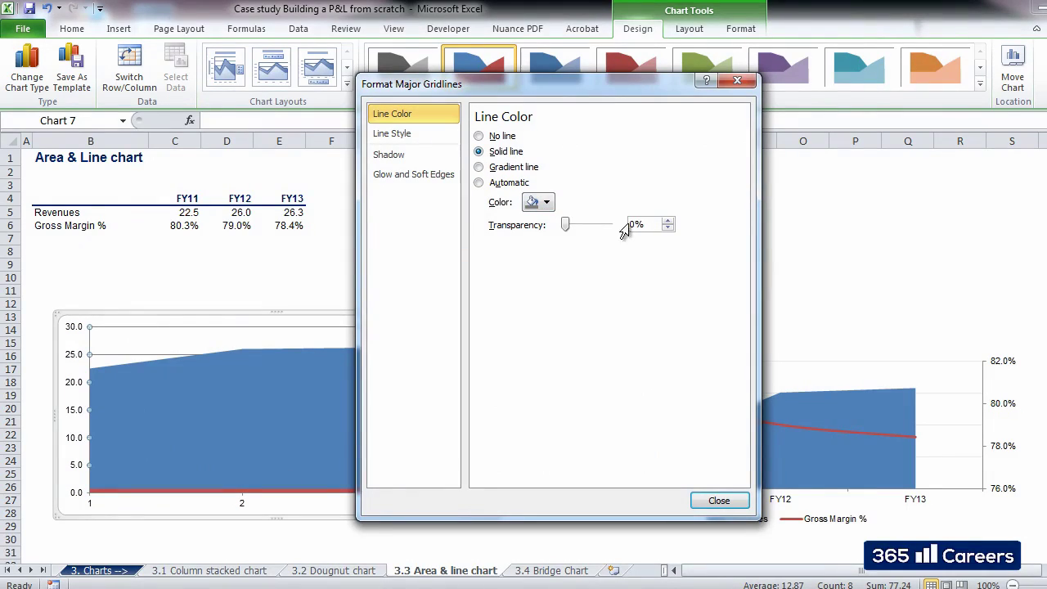
{"action": "left_click", "coordinate": [547, 202]}
{"action": "left_click", "coordinate": [532, 299]}
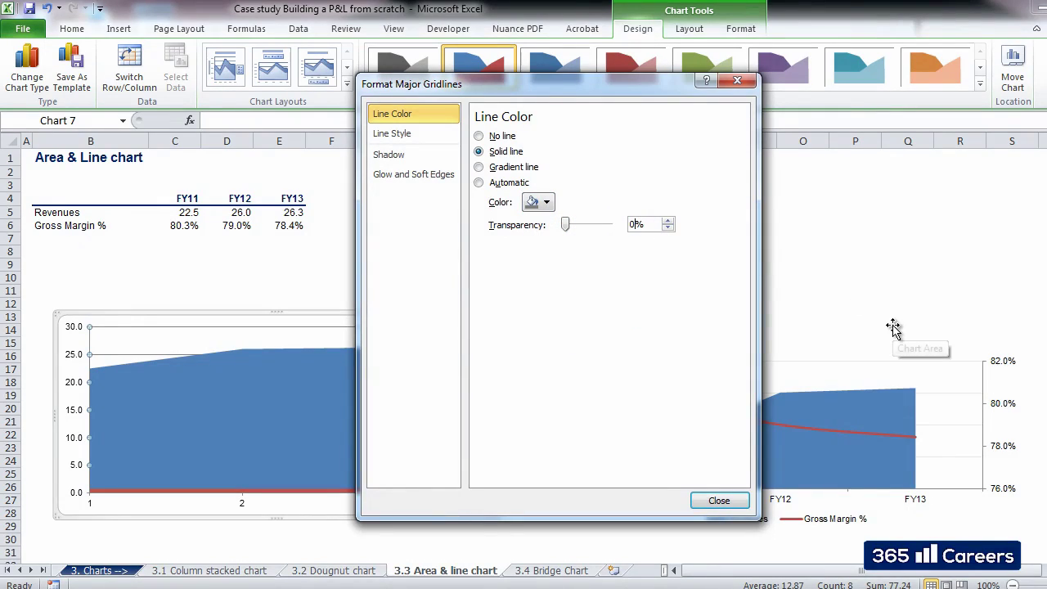
{"action": "key", "text": "BackSpace"}
{"action": "type", "text": "75"}
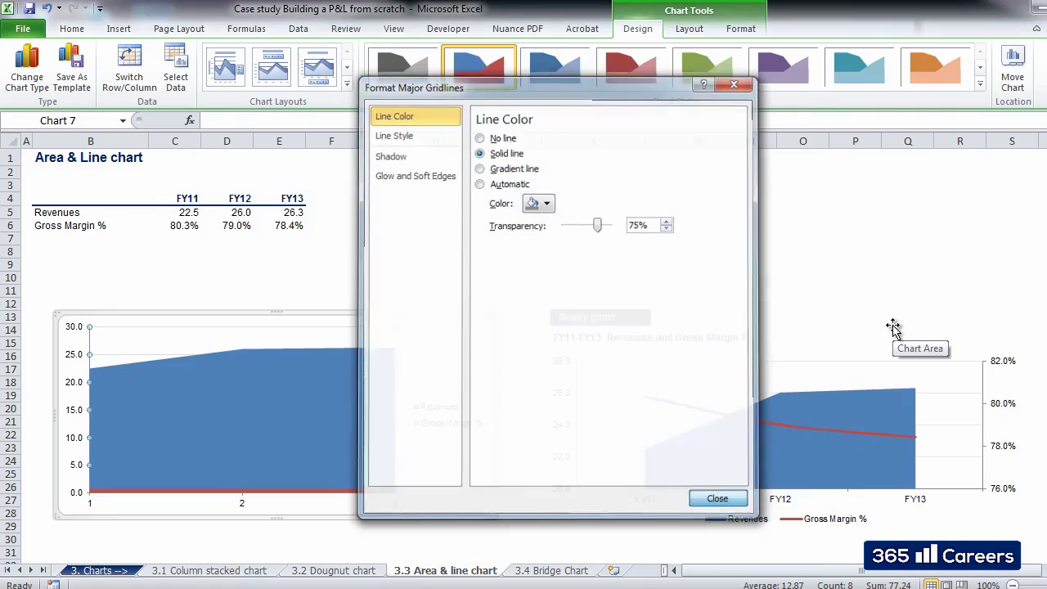
{"action": "key", "text": "Return"}
{"action": "left_click", "coordinate": [443, 287]}
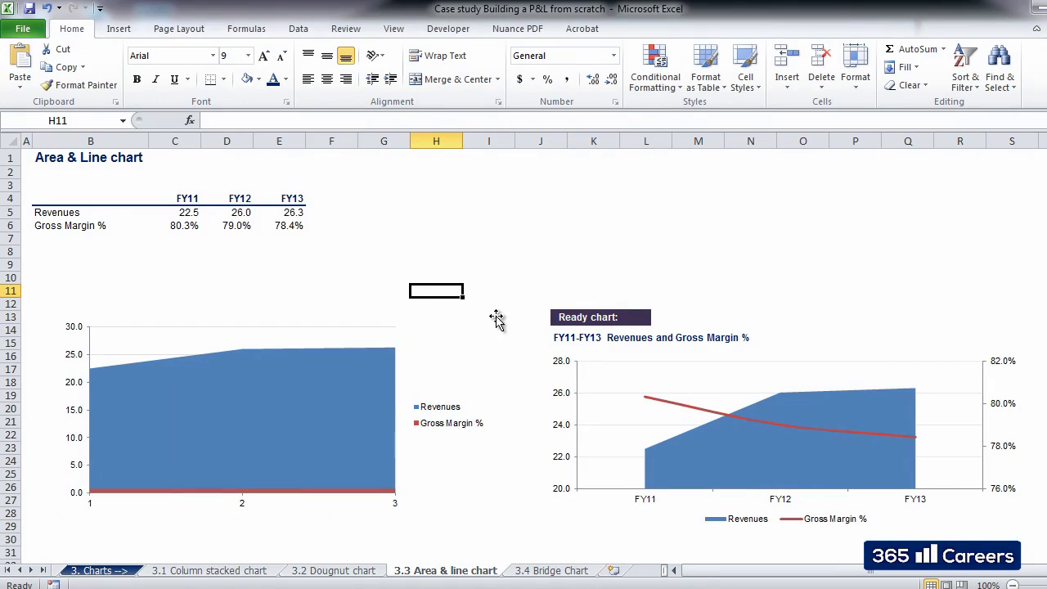
Plot the Gross Margin % series of the new chart on the secondary axis.
{"action": "left_click", "coordinate": [214, 492]}
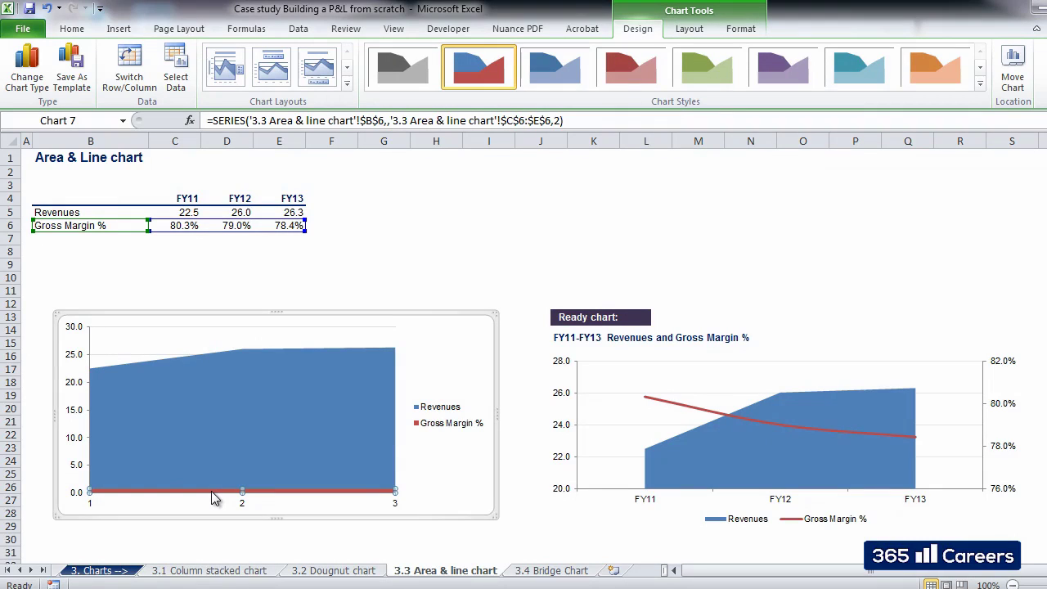
{"action": "right_click", "coordinate": [215, 497]}
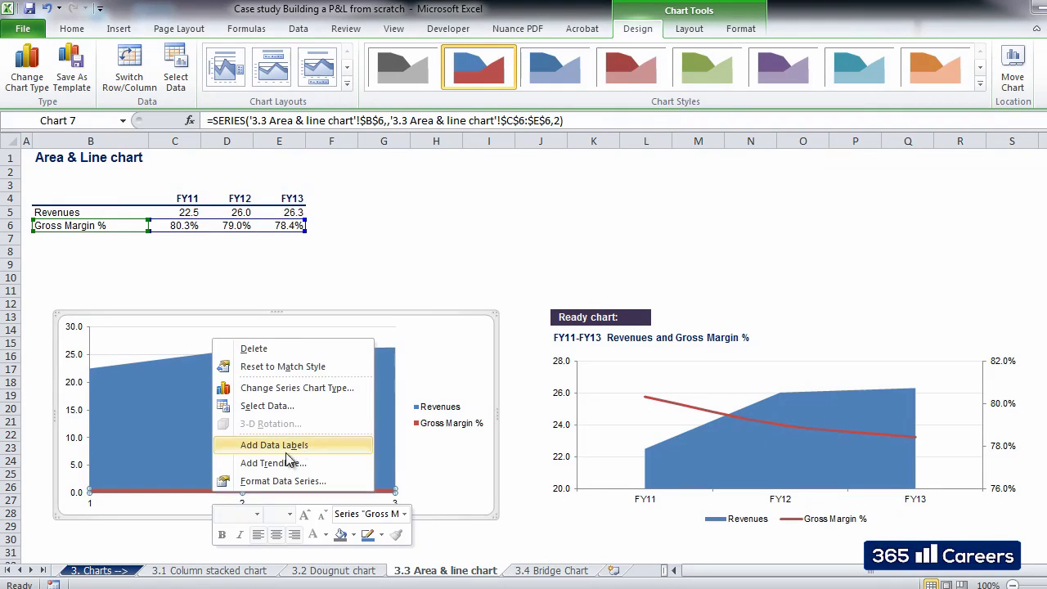
{"action": "left_click", "coordinate": [274, 482]}
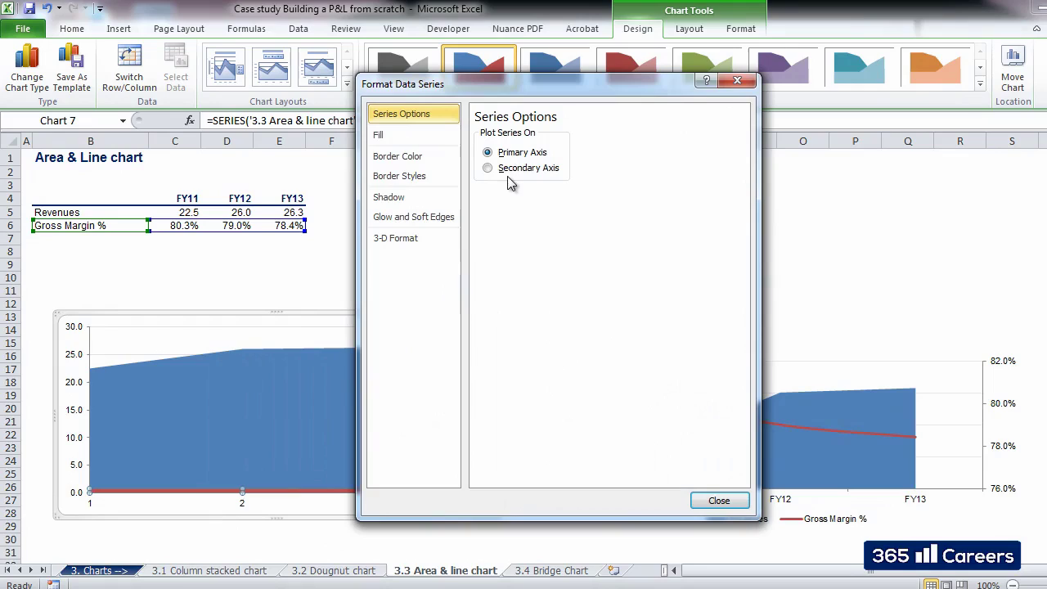
{"action": "left_click", "coordinate": [509, 169]}
{"action": "left_click", "coordinate": [720, 501]}
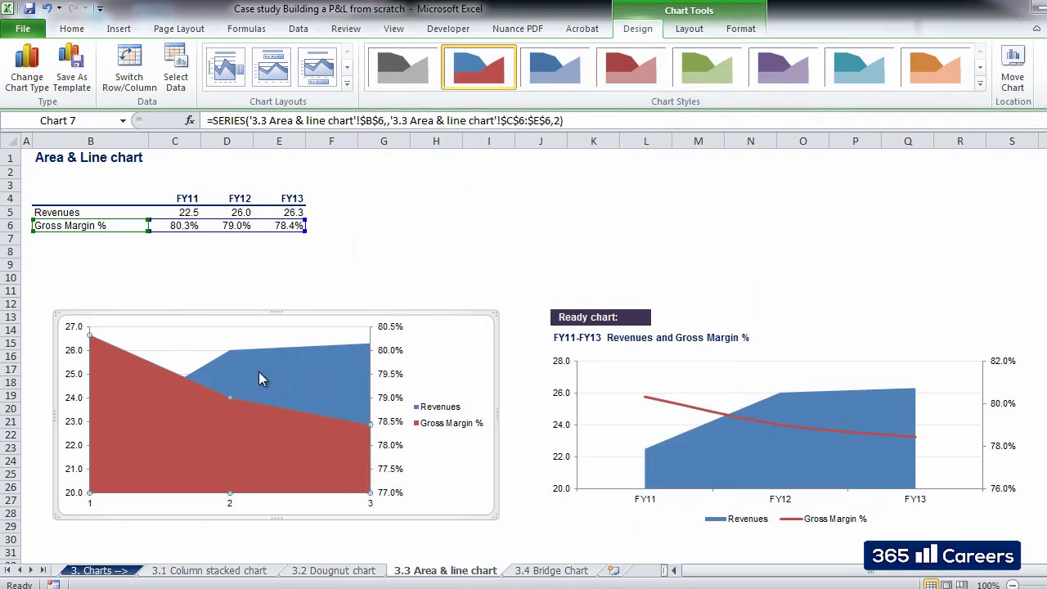
Change the chart type of the Gross Margin % series to a basic line without markers.
{"action": "right_click", "coordinate": [240, 415]}
{"action": "left_click", "coordinate": [308, 465]}
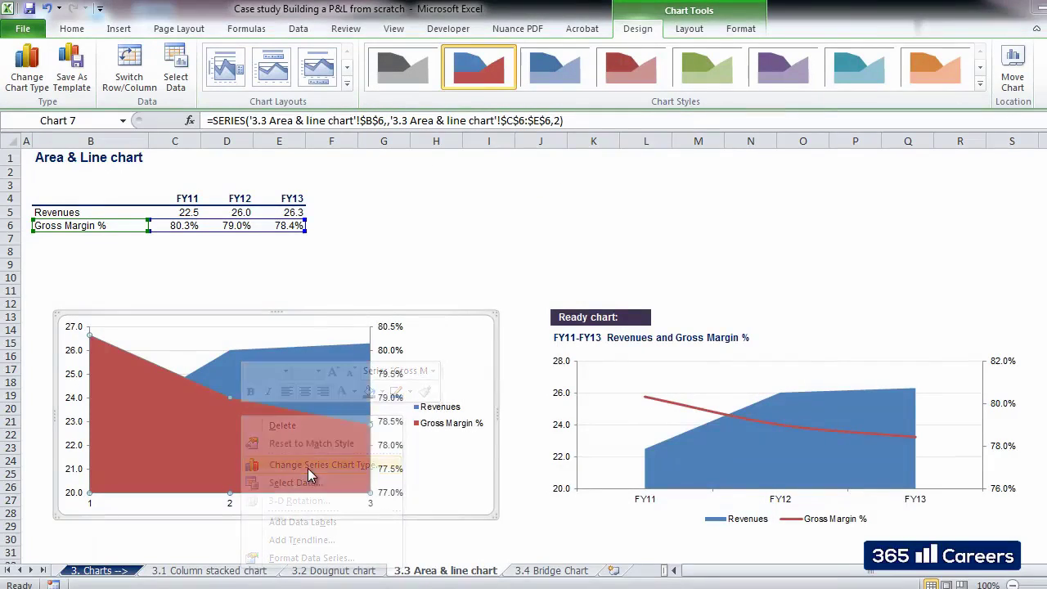
{"action": "left_click_drag", "start_coordinate": [773, 288], "coordinate": [773, 229]}
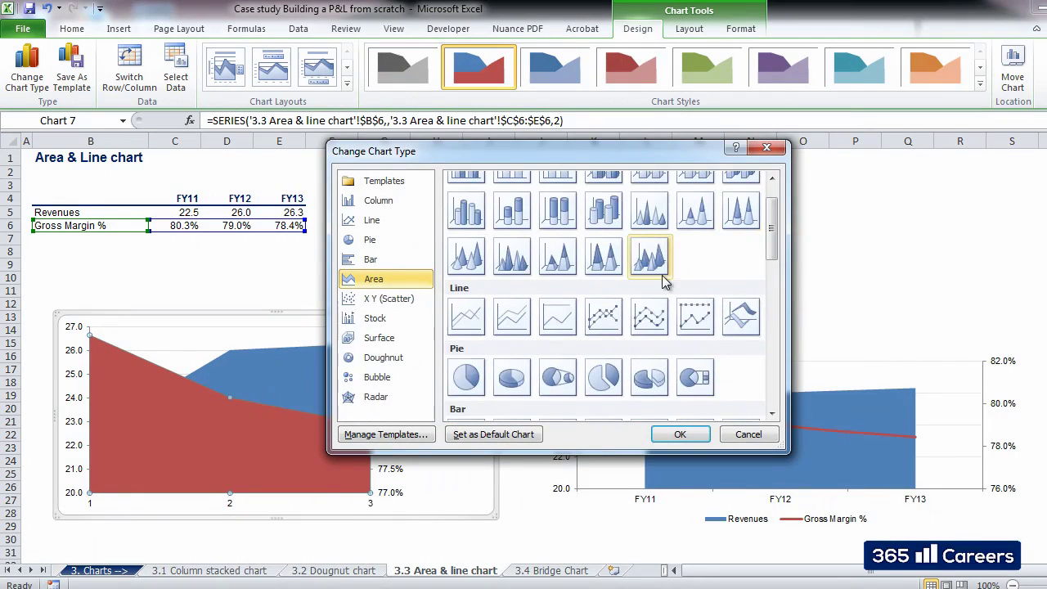
{"action": "left_click", "coordinate": [466, 315]}
{"action": "left_click", "coordinate": [681, 434]}
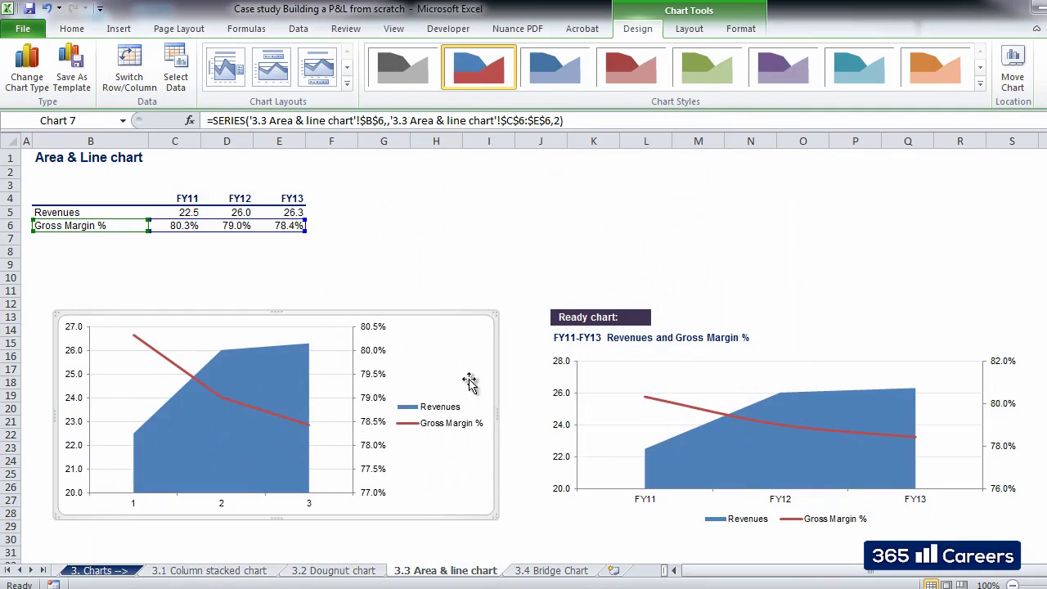
Turn on the smoothed line option for the Gross Margin % series.
{"action": "right_click", "coordinate": [227, 398]}
{"action": "left_click", "coordinate": [298, 541]}
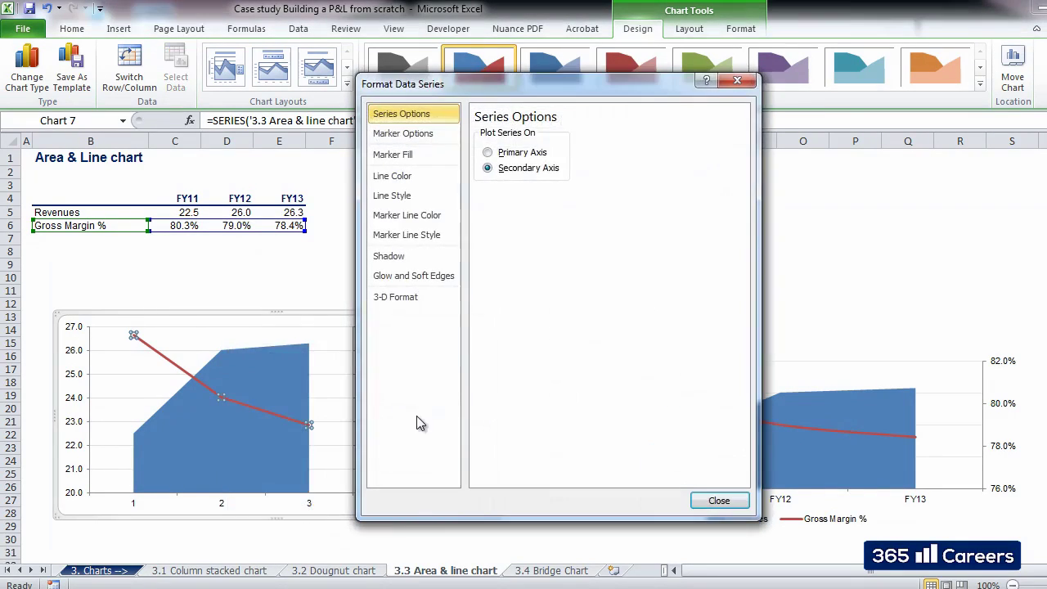
{"action": "left_click", "coordinate": [407, 197]}
{"action": "left_click", "coordinate": [507, 303]}
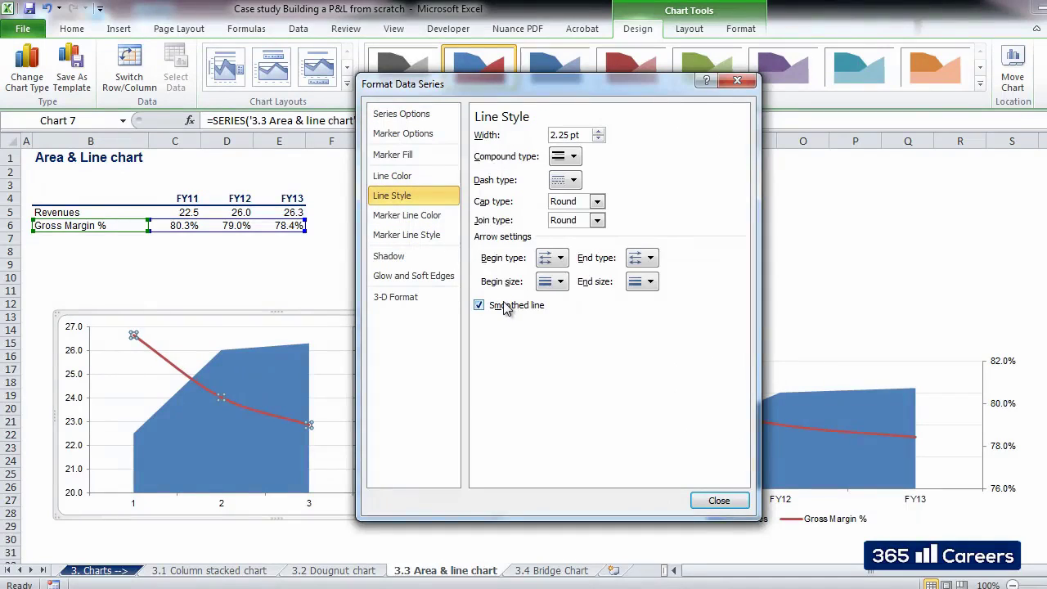
{"action": "key", "text": "Return"}
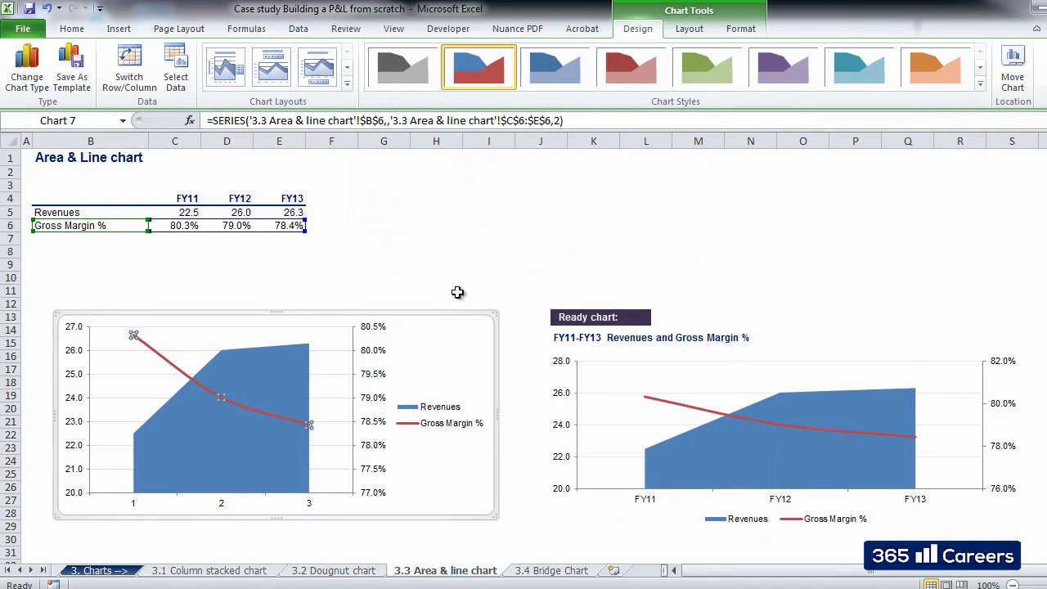
{"action": "left_click", "coordinate": [461, 293]}
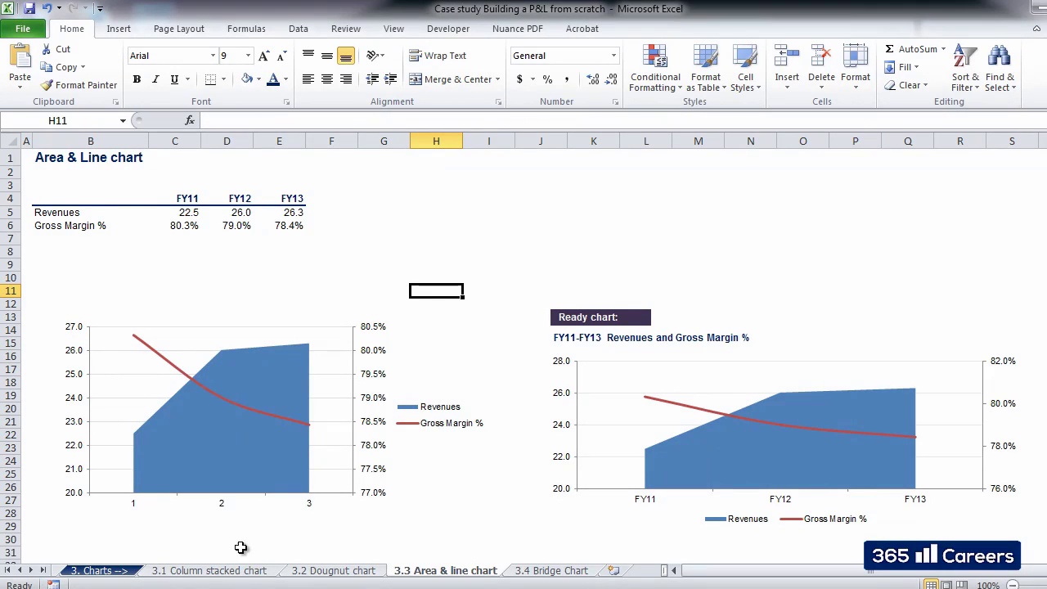
Set the chart's horizontal axis labels to the year headings FY11 to FY13 in C4:E4.
{"action": "left_click", "coordinate": [51, 414]}
{"action": "left_click", "coordinate": [58, 375]}
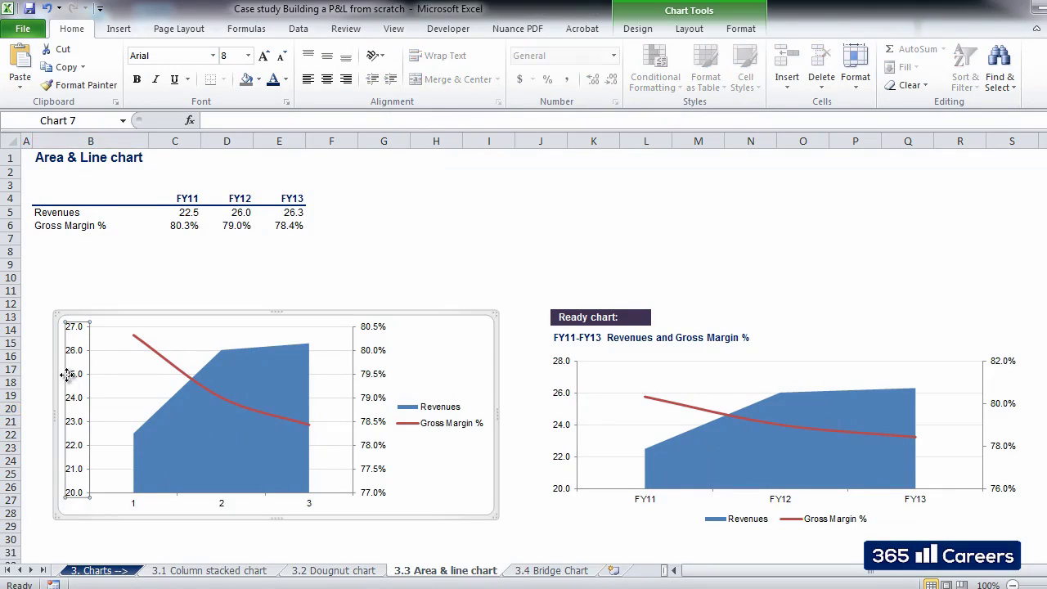
{"action": "right_click", "coordinate": [59, 375]}
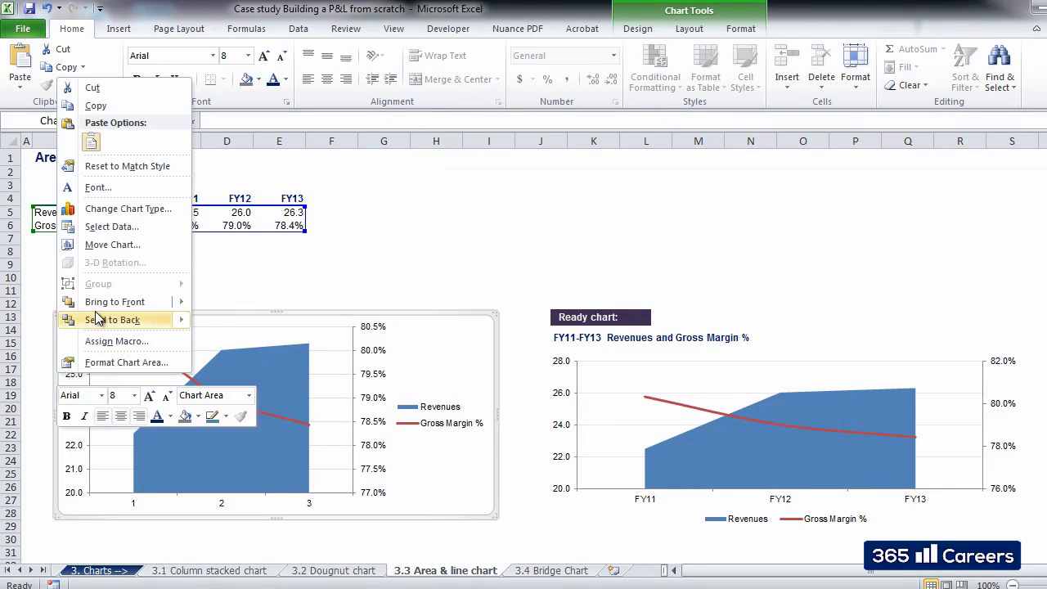
{"action": "left_click", "coordinate": [97, 226]}
{"action": "left_click", "coordinate": [613, 245]}
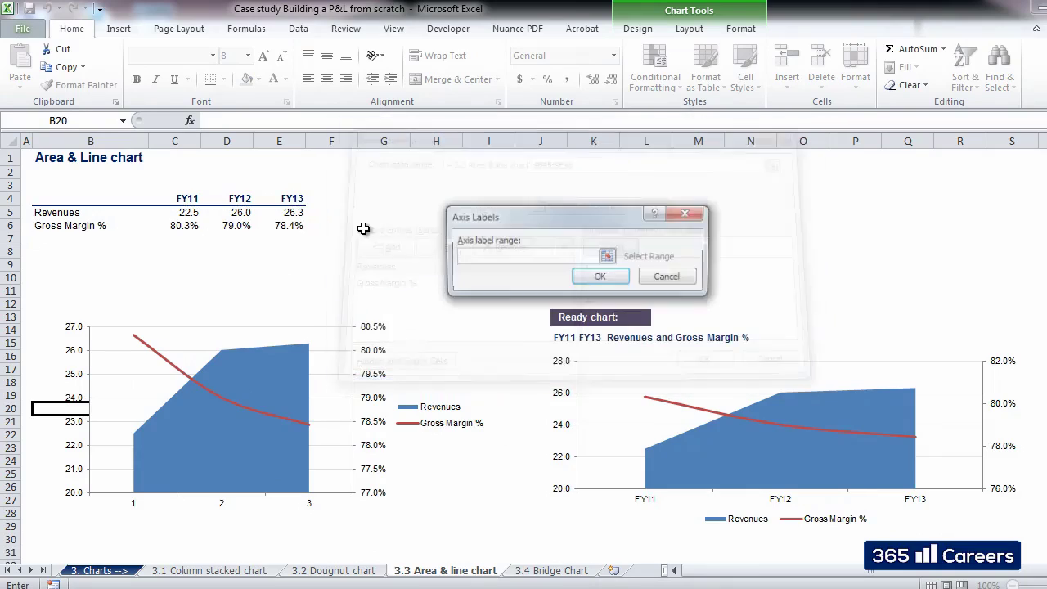
{"action": "left_click_drag", "start_coordinate": [172, 194], "coordinate": [292, 197]}
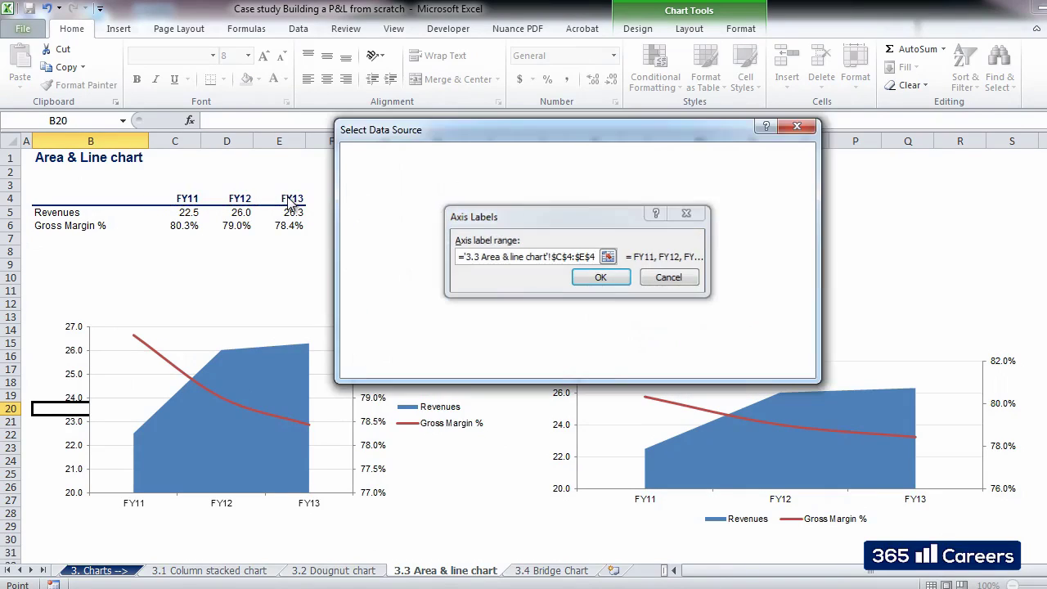
{"action": "left_click", "coordinate": [601, 278]}
{"action": "left_click", "coordinate": [710, 363]}
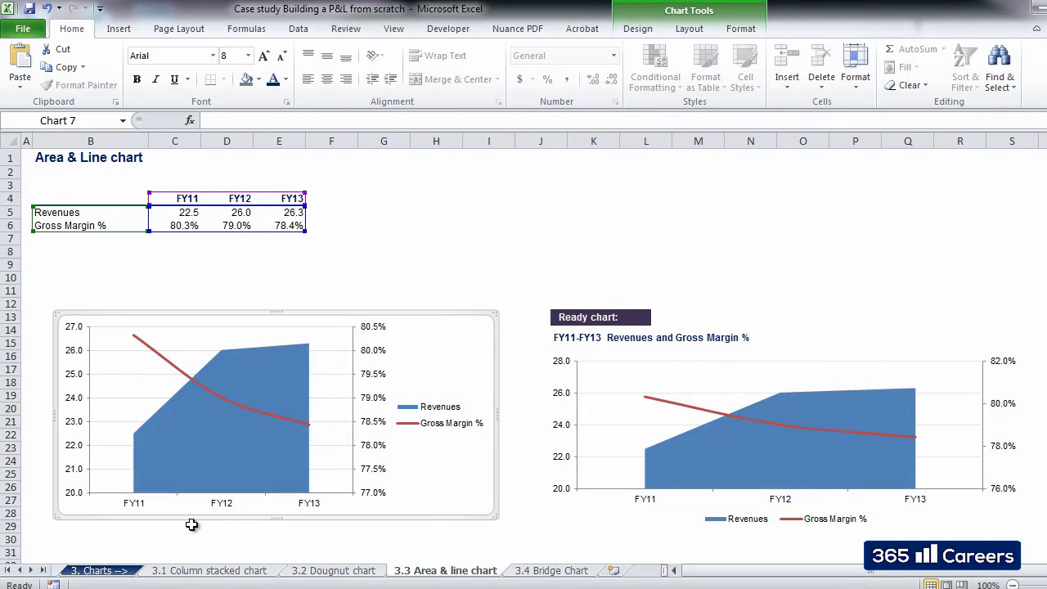
{"action": "left_click", "coordinate": [413, 252]}
Place the new chart's legend at the bottom of the chart.
{"action": "left_click", "coordinate": [444, 419]}
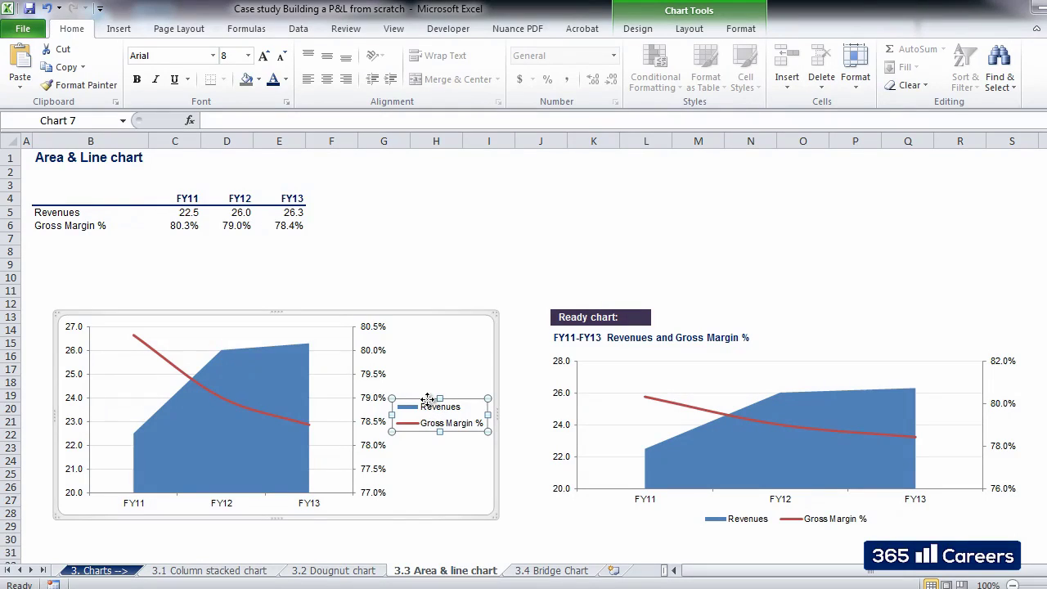
{"action": "right_click", "coordinate": [427, 399]}
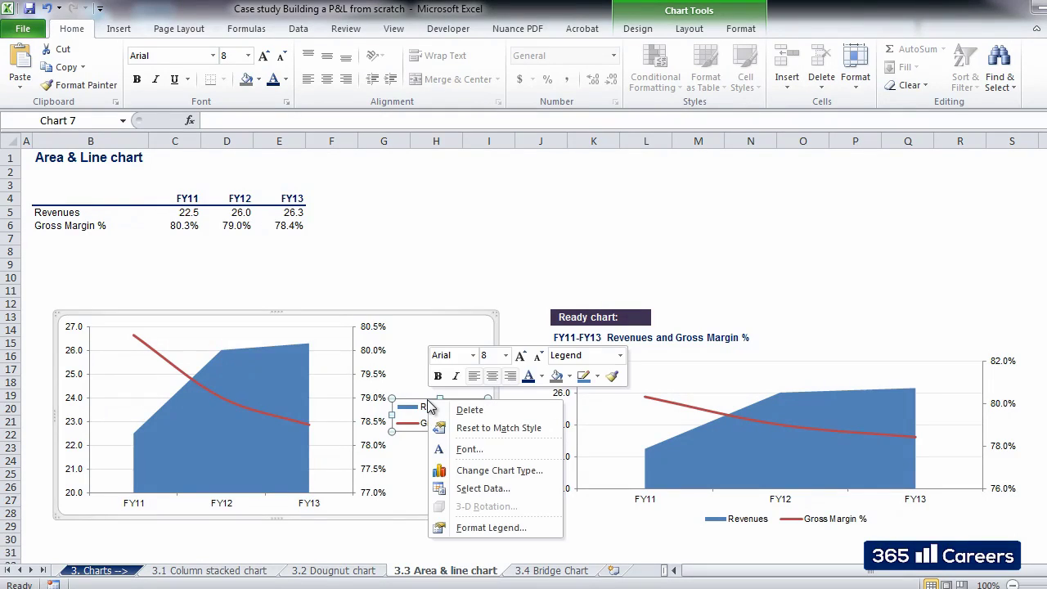
{"action": "left_click", "coordinate": [479, 530]}
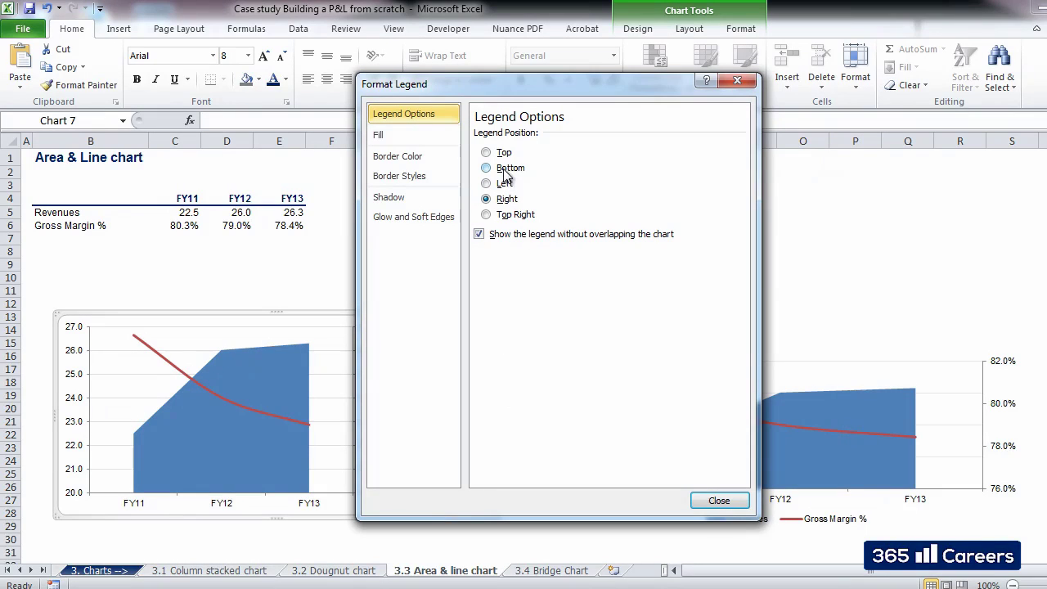
{"action": "left_click_drag", "start_coordinate": [469, 92], "coordinate": [635, 105]}
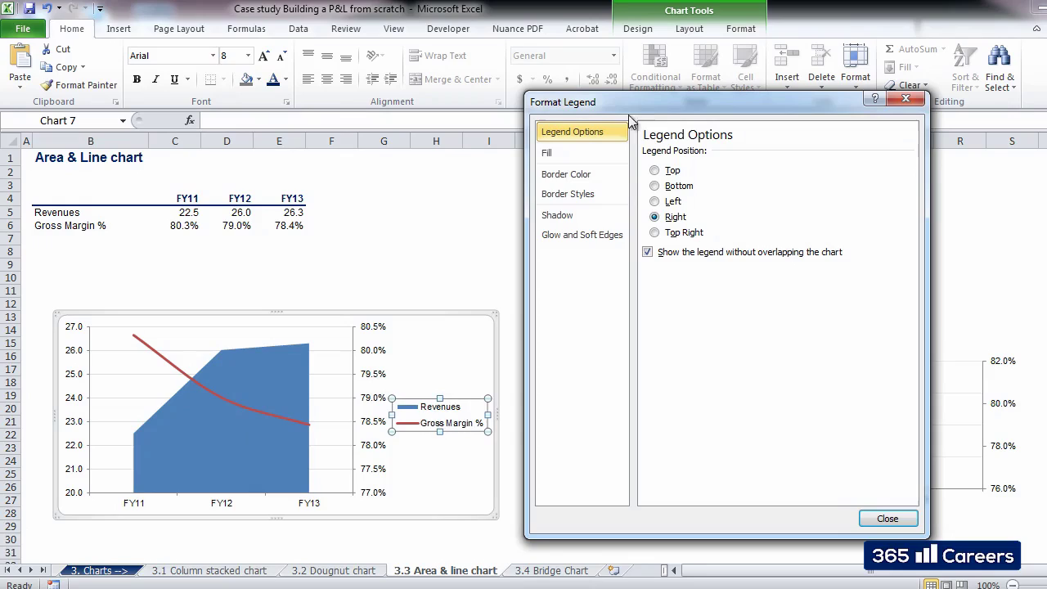
{"action": "left_click", "coordinate": [677, 187]}
{"action": "key", "text": "Escape"}
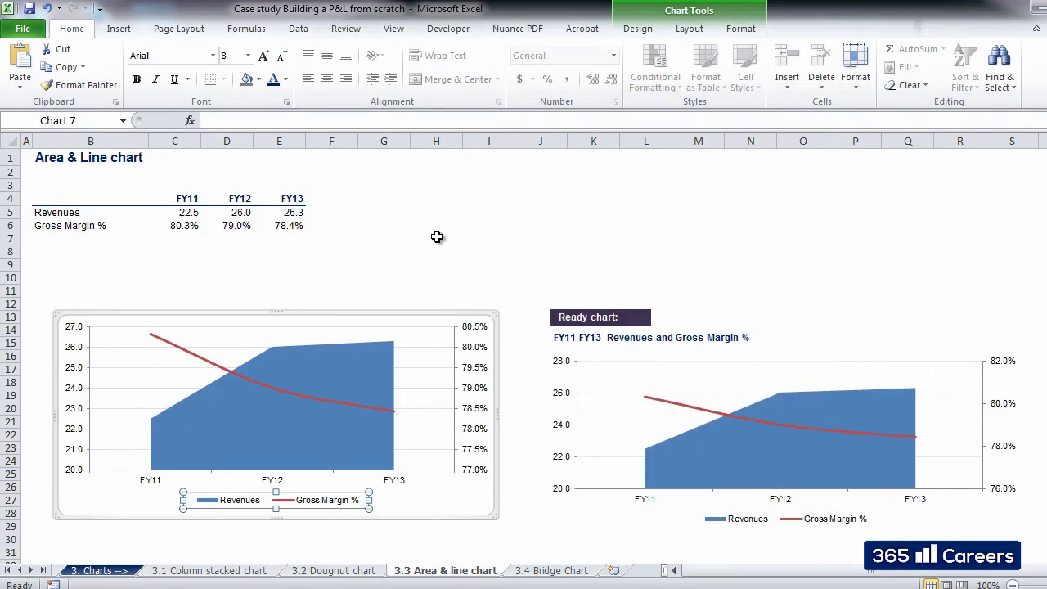
Nudge the whole new chart slightly downward on the sheet.
{"action": "left_click", "coordinate": [428, 238]}
{"action": "left_click", "coordinate": [358, 314]}
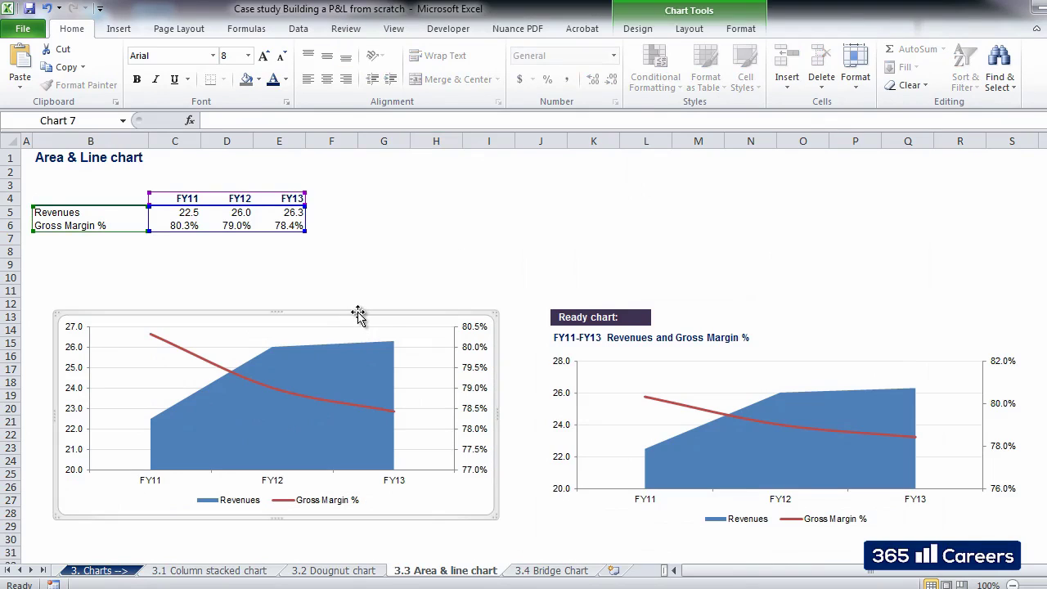
{"action": "left_click_drag", "start_coordinate": [358, 314], "coordinate": [360, 320]}
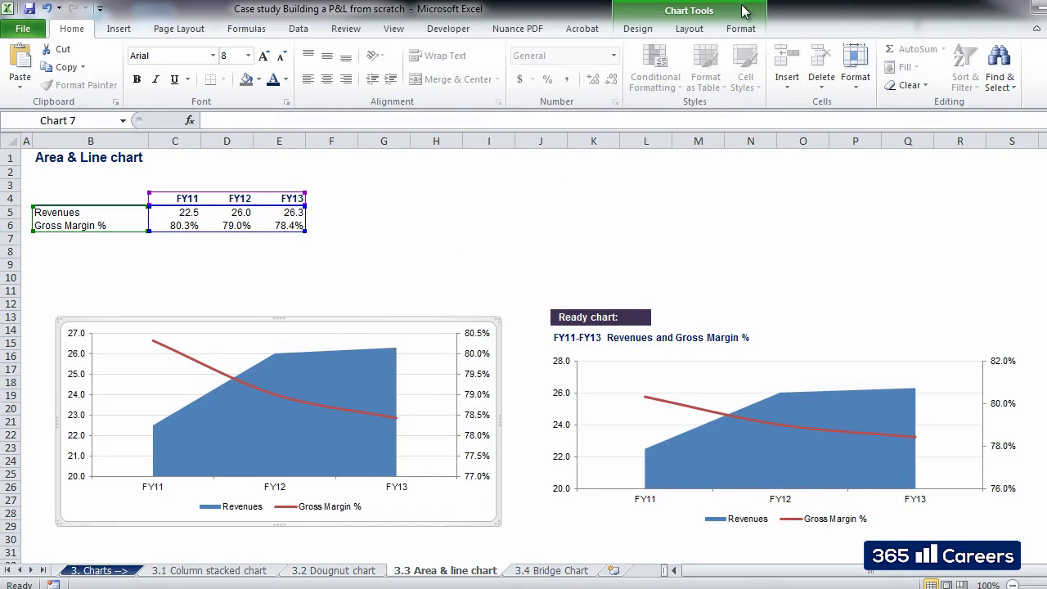
Add a chart title above the plot area of the new chart.
{"action": "left_click", "coordinate": [690, 31]}
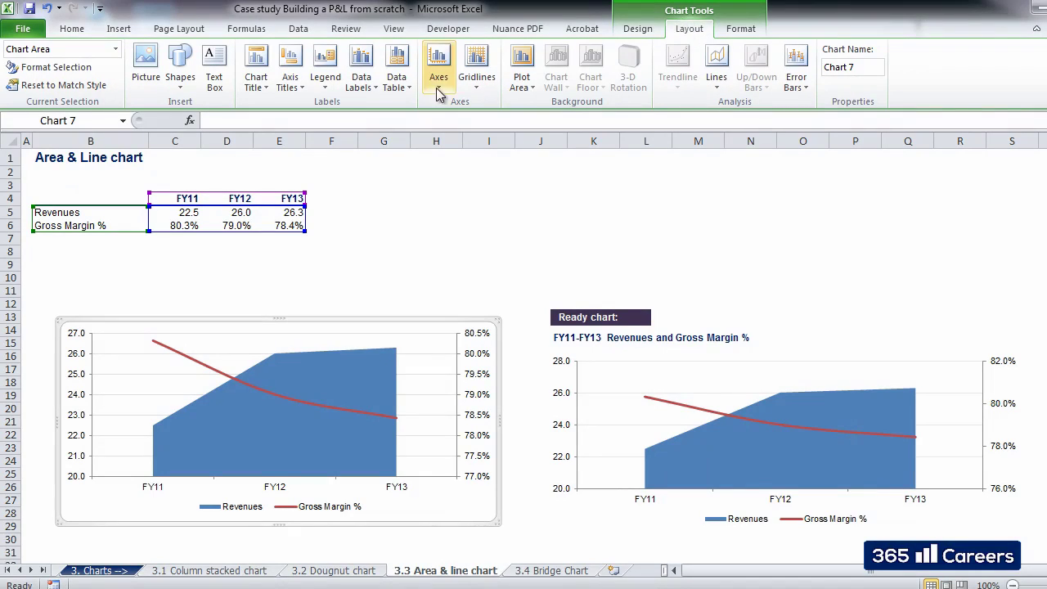
{"action": "left_click", "coordinate": [262, 85]}
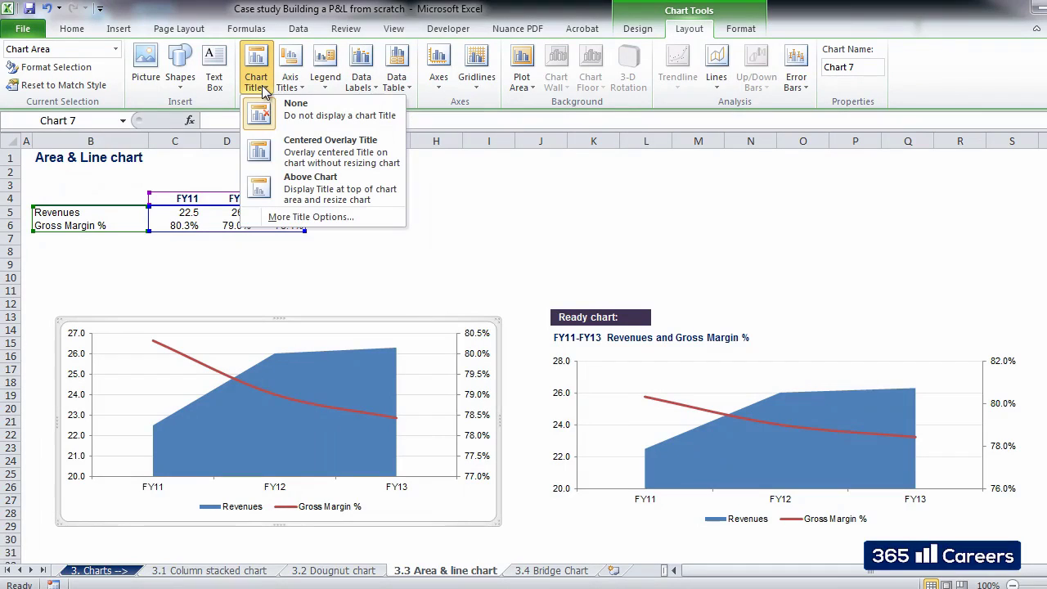
{"action": "left_click", "coordinate": [323, 190]}
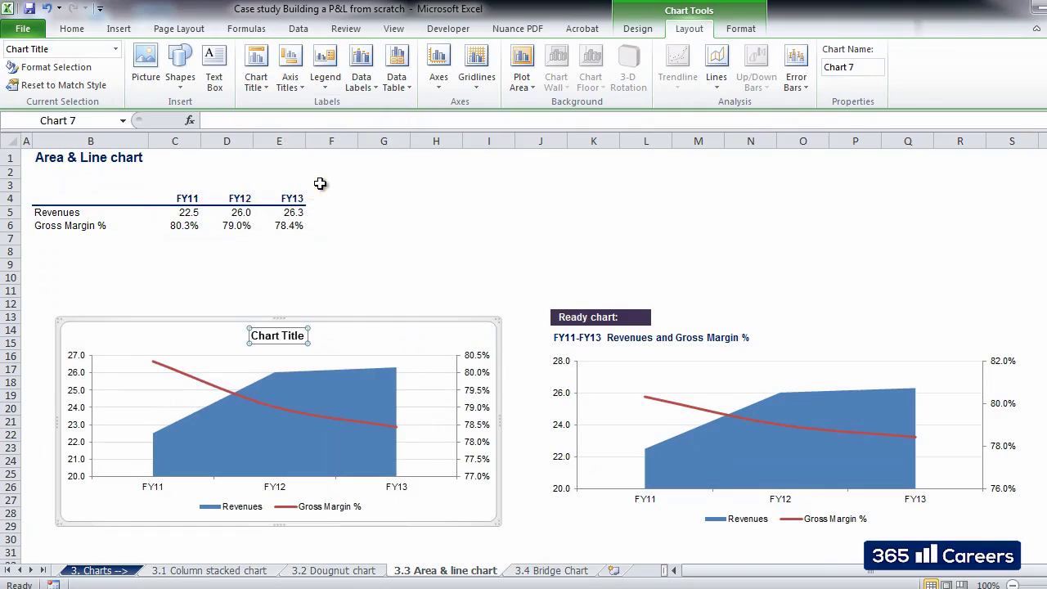
Replace the placeholder title with "FY11-FY13 Revenues and Gross Margin %" copied from the ready chart's title.
{"action": "triple_click", "coordinate": [284, 335]}
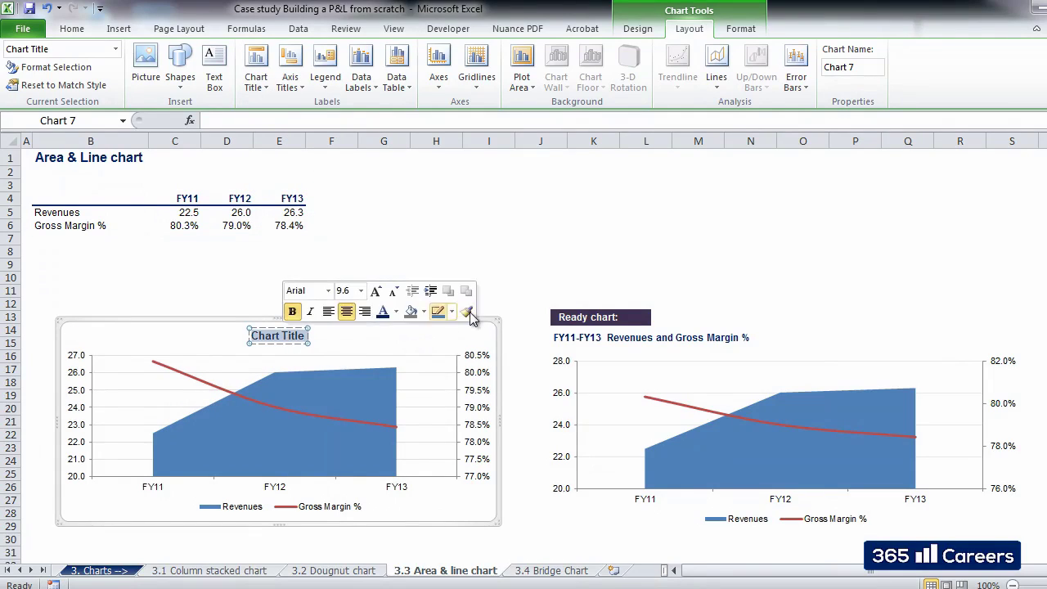
{"action": "left_click", "coordinate": [614, 338]}
{"action": "triple_click", "coordinate": [611, 339]}
{"action": "key", "text": "ctrl+c"}
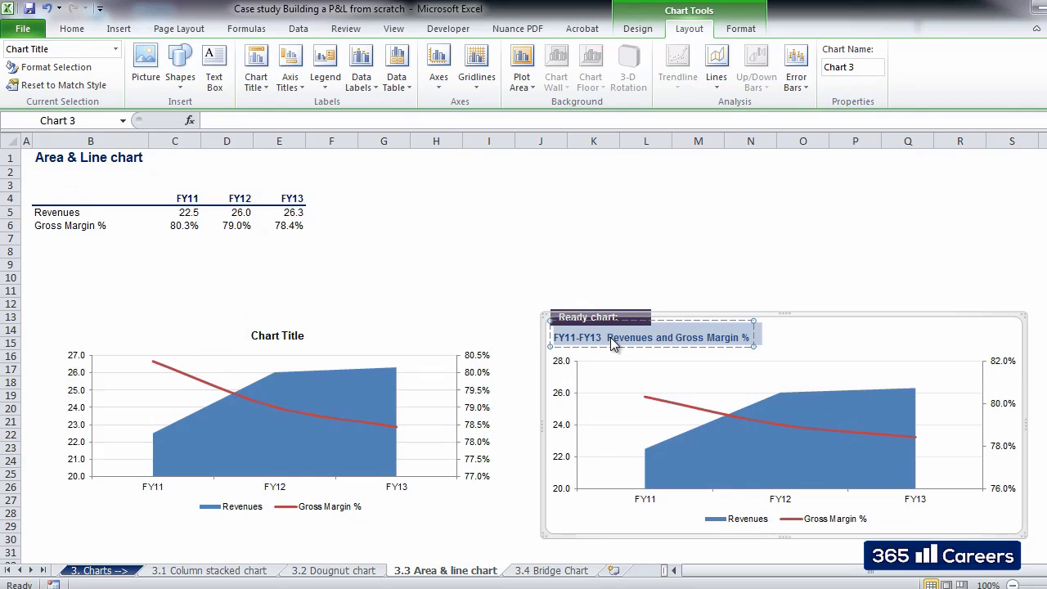
{"action": "triple_click", "coordinate": [273, 337]}
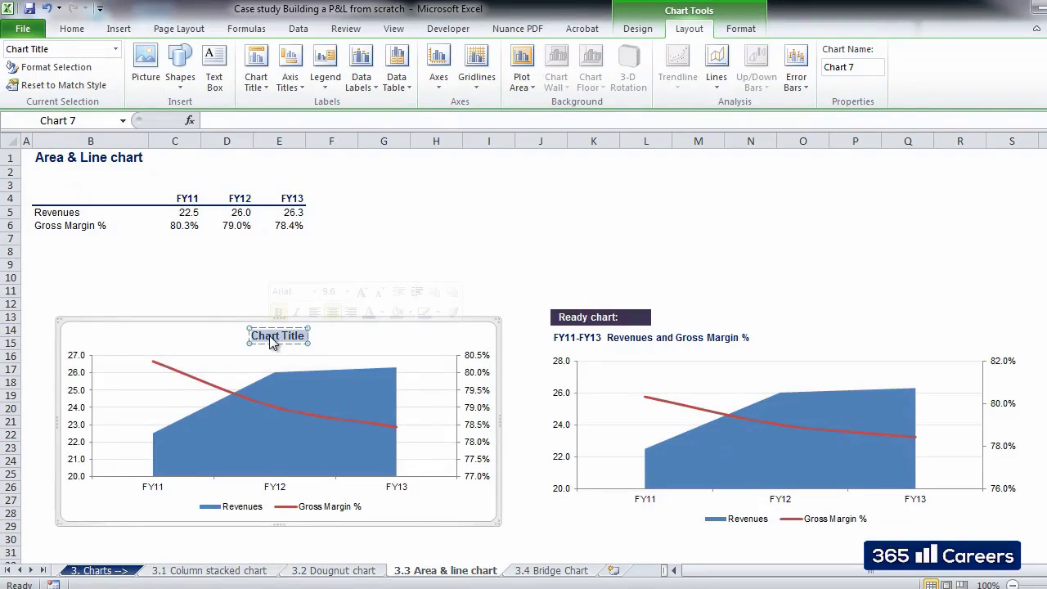
{"action": "key", "text": "ctrl+v"}
Set the font size of the new chart's title to 9.
{"action": "triple_click", "coordinate": [269, 337]}
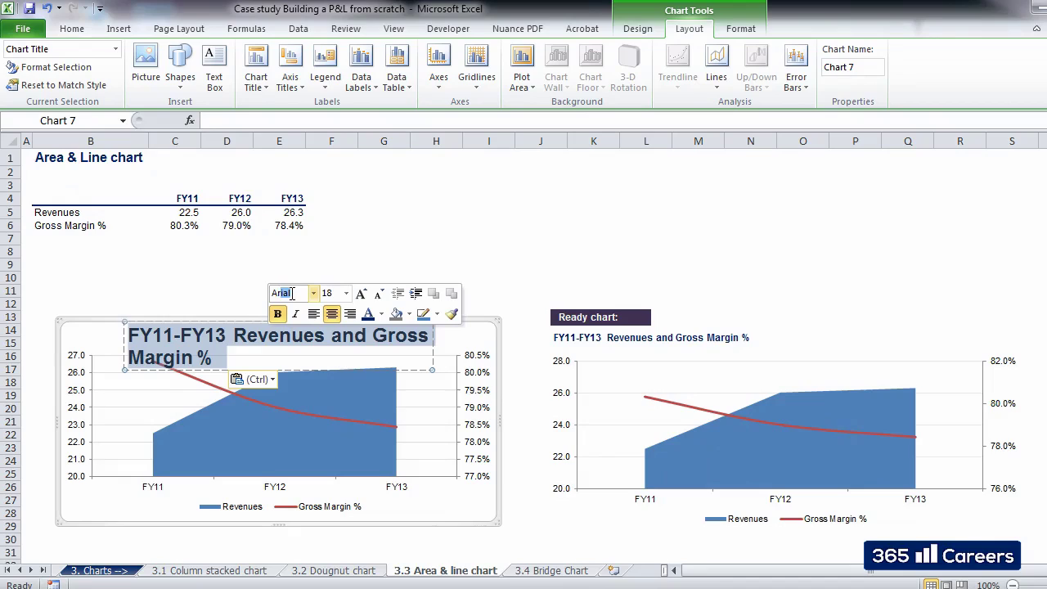
{"action": "left_click", "coordinate": [291, 293]}
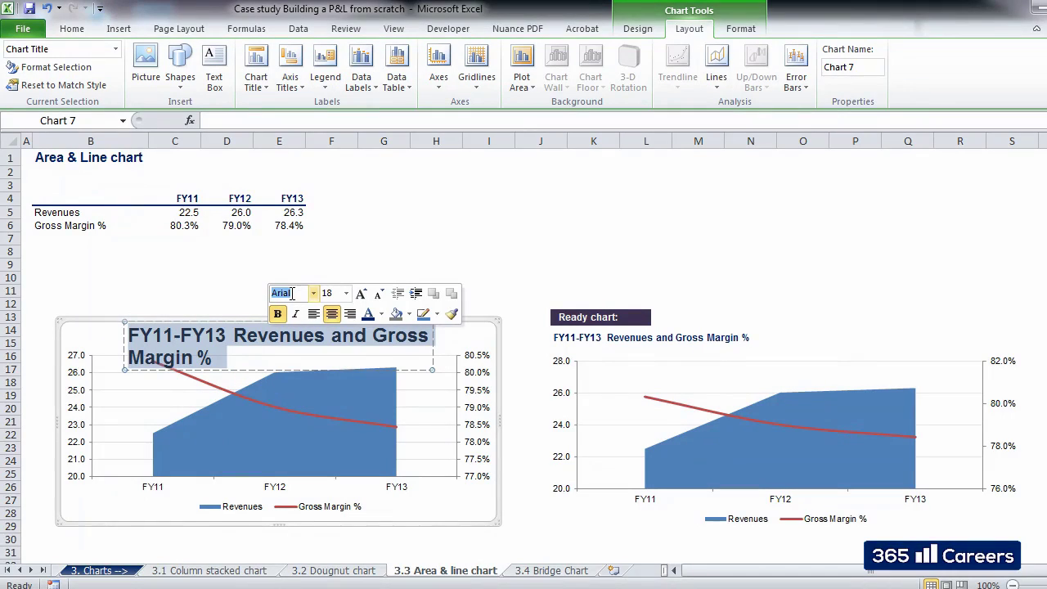
{"action": "left_click", "coordinate": [340, 295]}
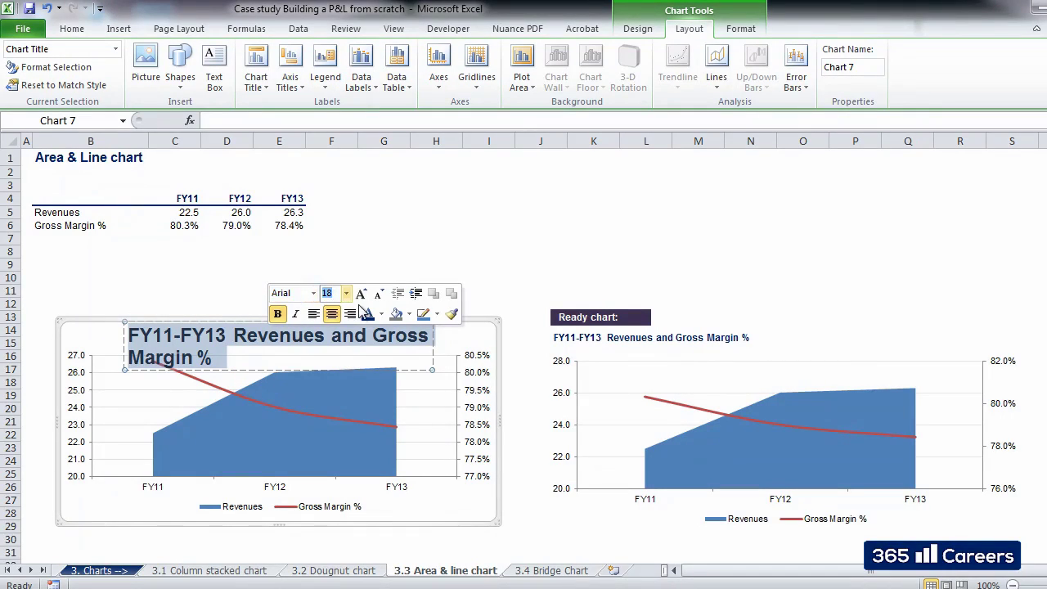
{"action": "type", "text": "9"}
{"action": "key", "text": "Return"}
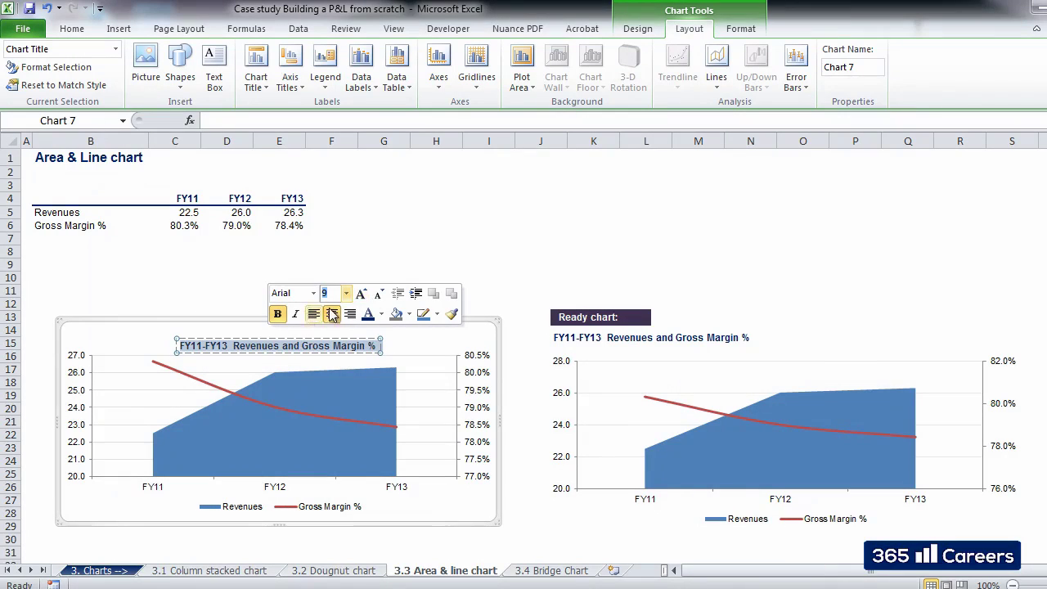
Colour the new chart's title text dark blue and move the title to the chart's upper-left corner.
{"action": "left_click", "coordinate": [381, 315]}
{"action": "left_click", "coordinate": [479, 453]}
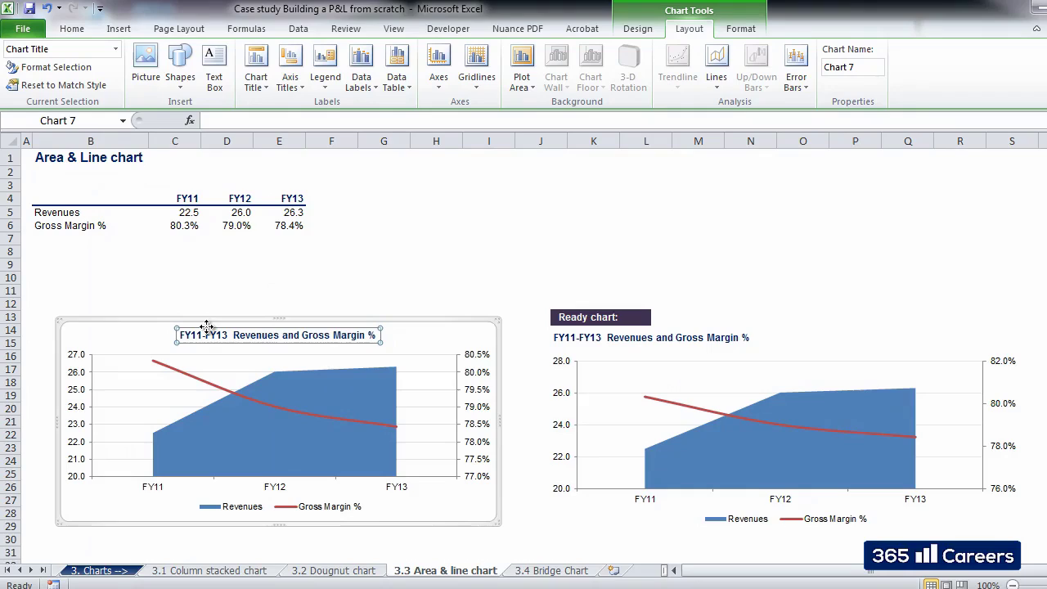
{"action": "left_click_drag", "start_coordinate": [207, 329], "coordinate": [105, 329]}
{"action": "left_click", "coordinate": [174, 304]}
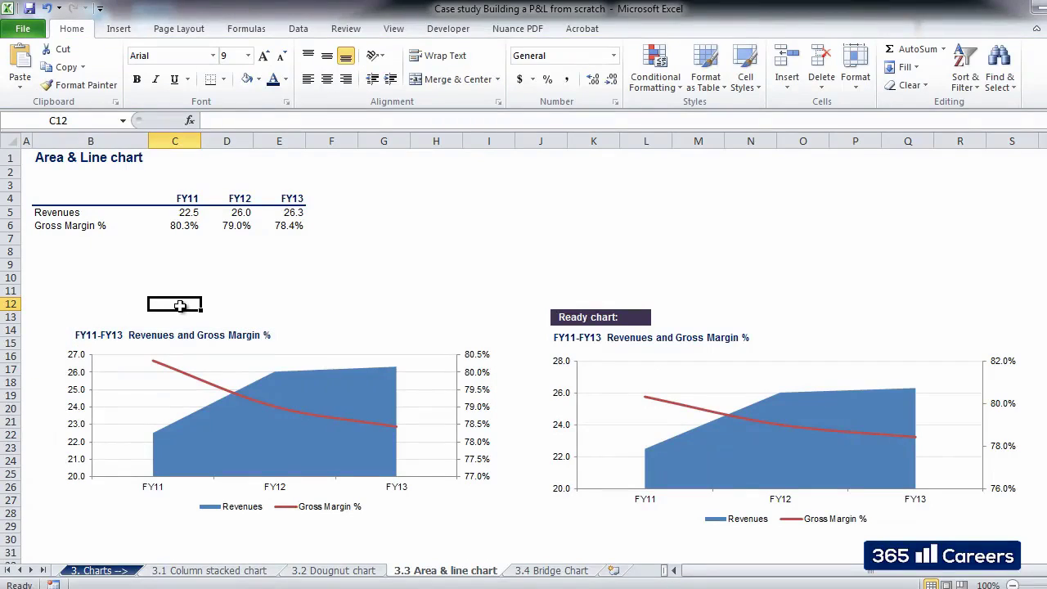
Fix the secondary vertical axis at minimum 0.76, maximum 0.82 and major unit 0.02.
{"action": "right_click", "coordinate": [479, 416]}
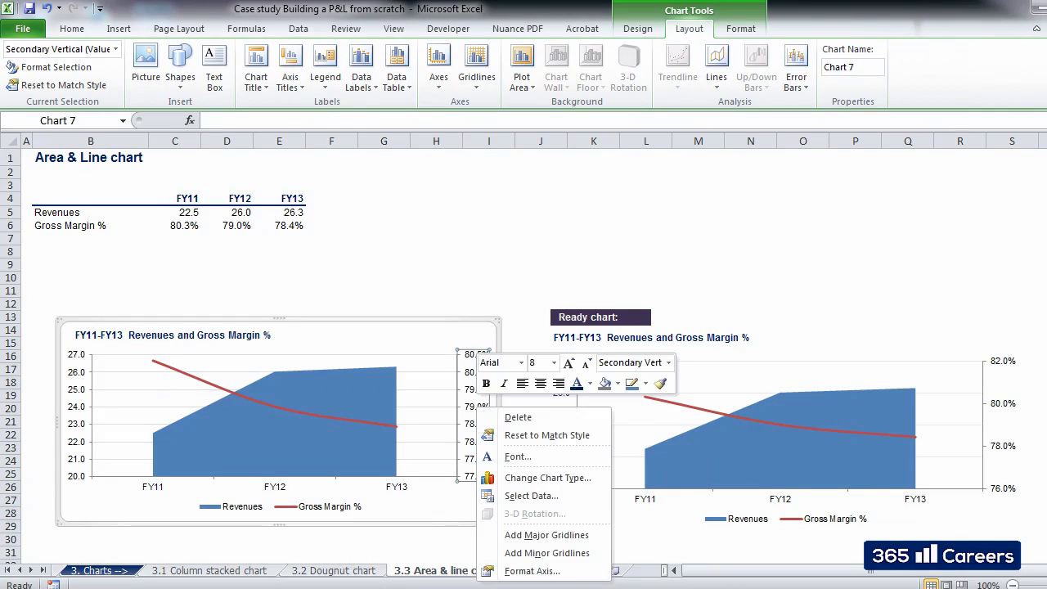
{"action": "left_click", "coordinate": [532, 571]}
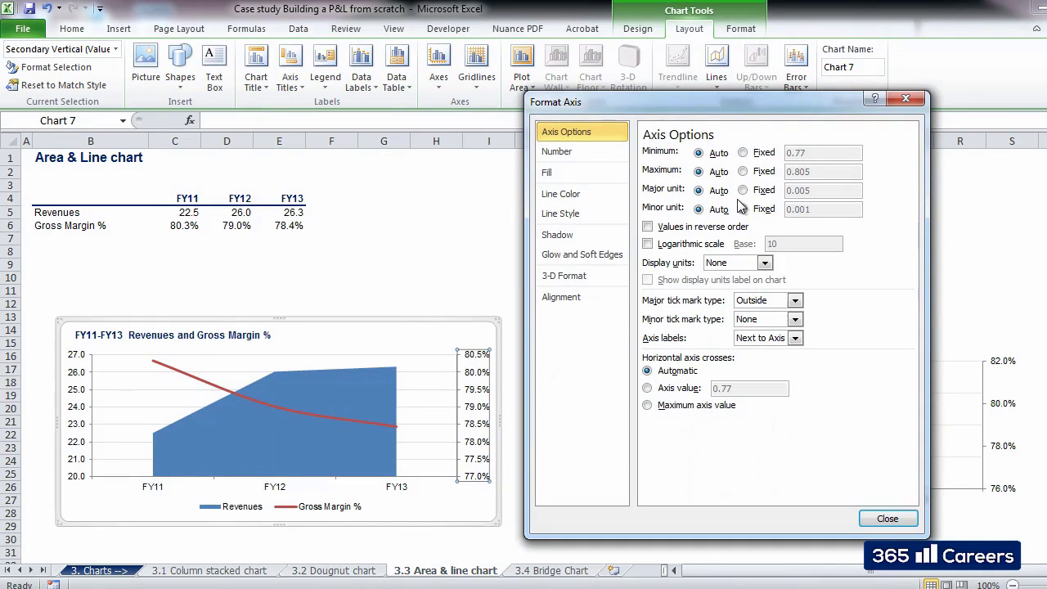
{"action": "left_click", "coordinate": [742, 153]}
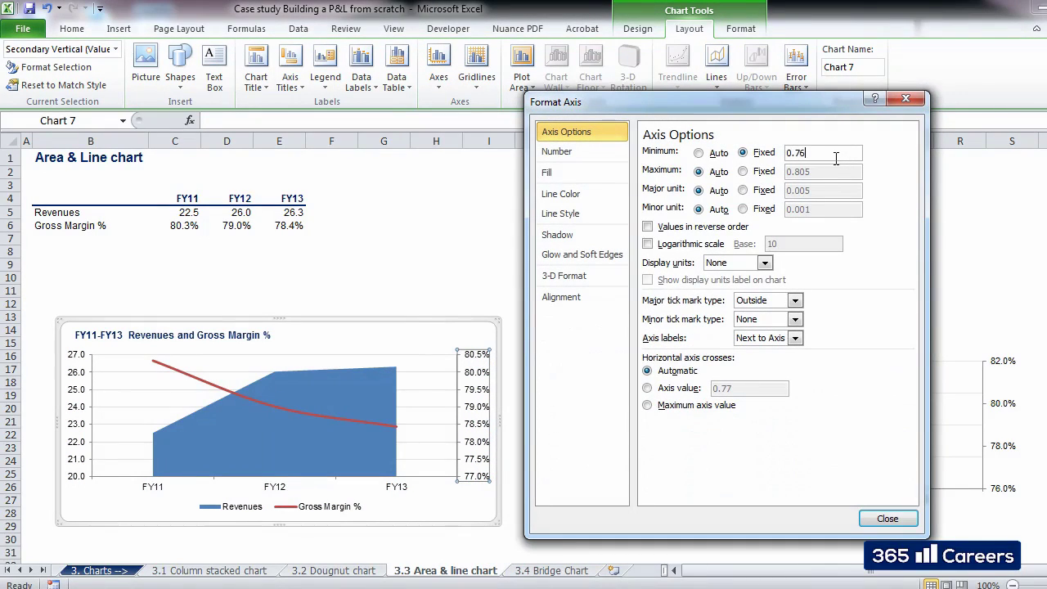
{"action": "left_click", "coordinate": [768, 174]}
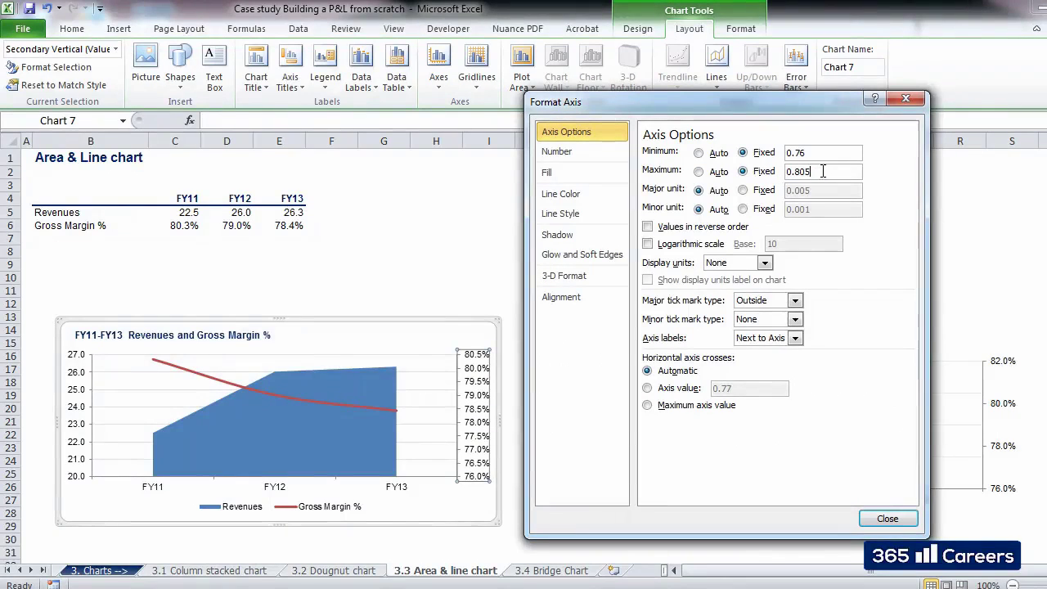
{"action": "left_click", "coordinate": [764, 190]}
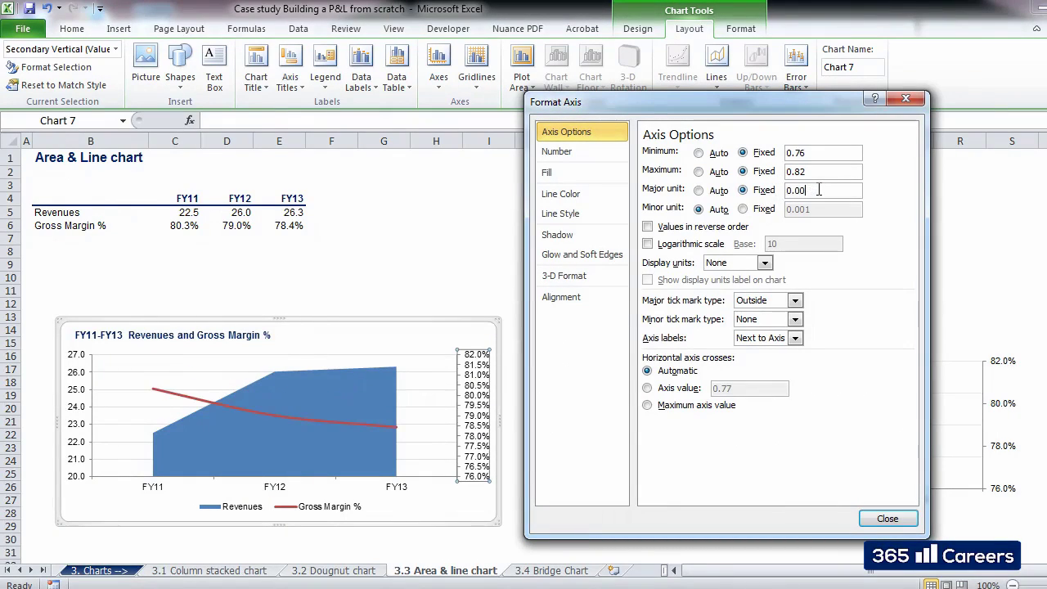
{"action": "key", "text": "Return"}
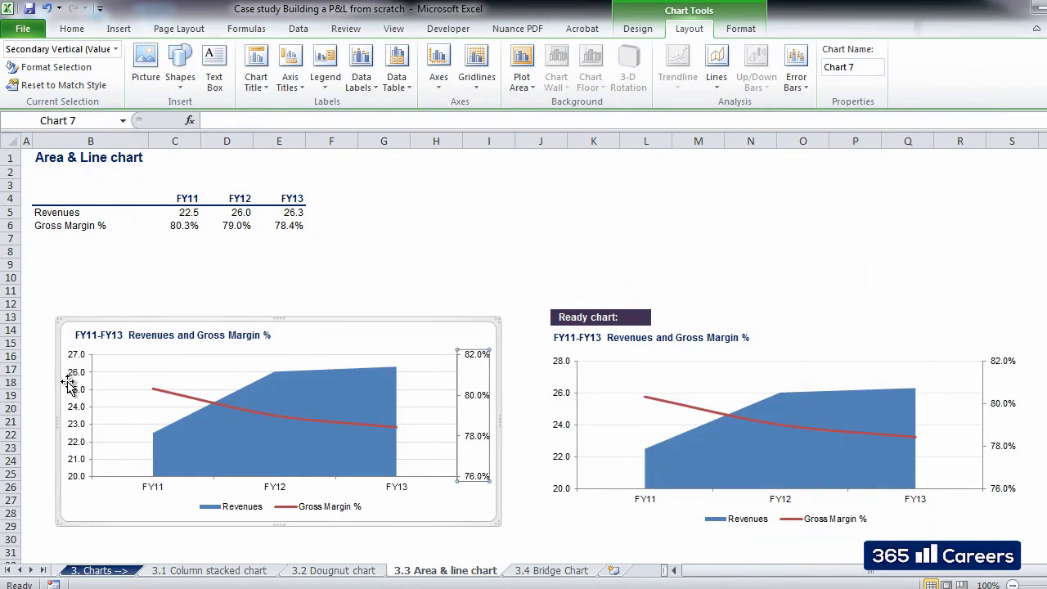
Fix the primary vertical axis maximum at 28.0 and its major unit at 2.0.
{"action": "left_click", "coordinate": [75, 378]}
{"action": "right_click", "coordinate": [76, 381]}
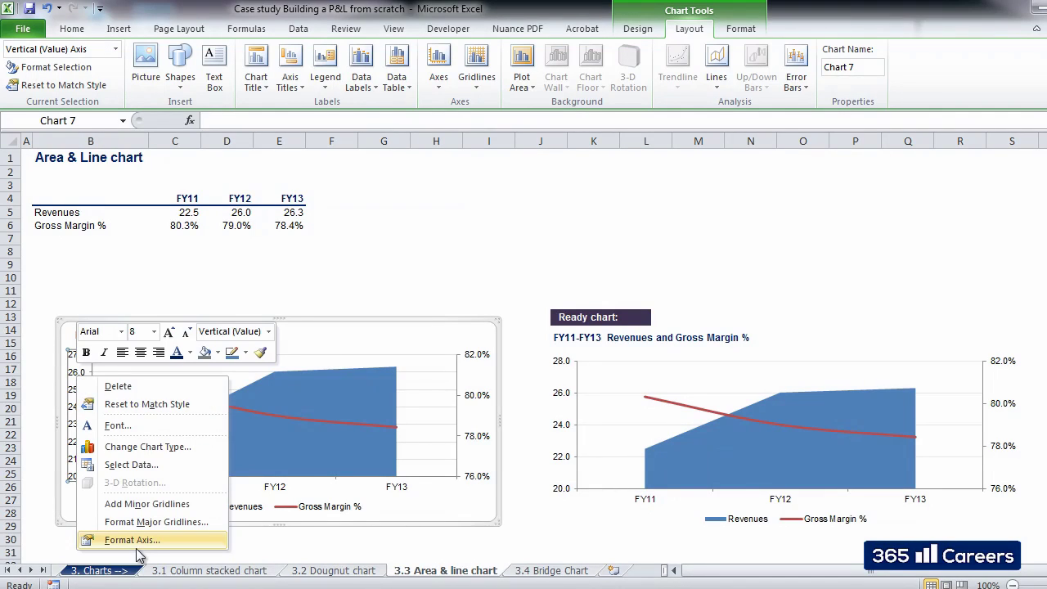
{"action": "left_click", "coordinate": [137, 541]}
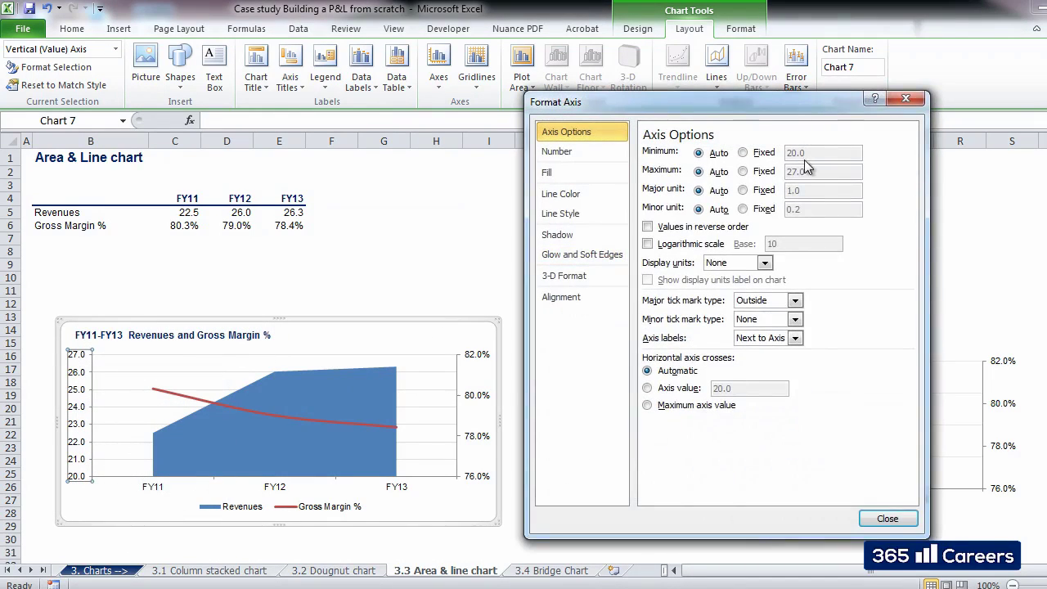
{"action": "left_click", "coordinate": [767, 172]}
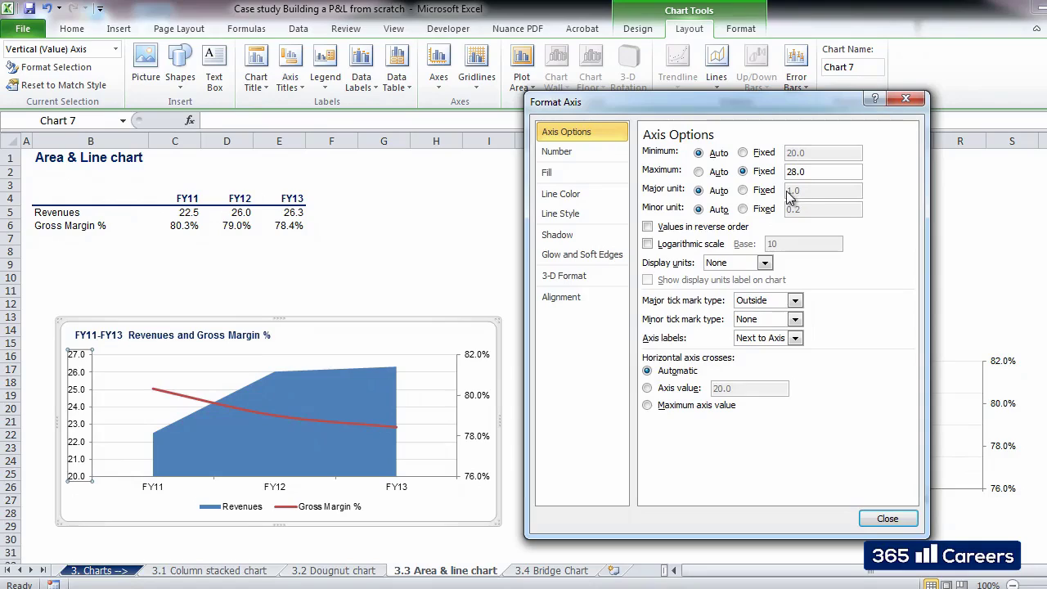
{"action": "left_click", "coordinate": [769, 190]}
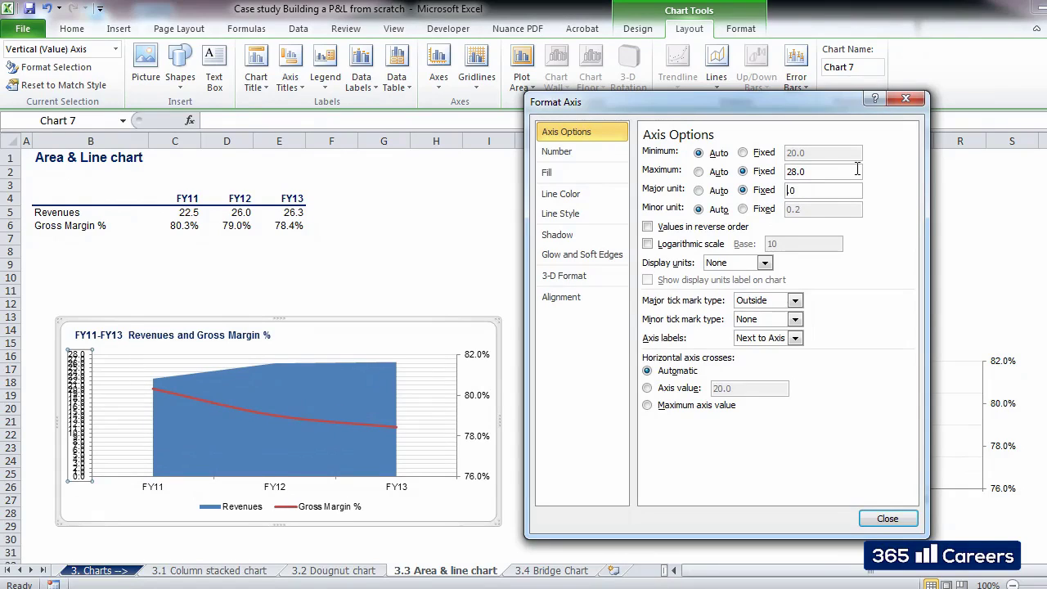
{"action": "type", "text": "2."}
{"action": "key", "text": "Return"}
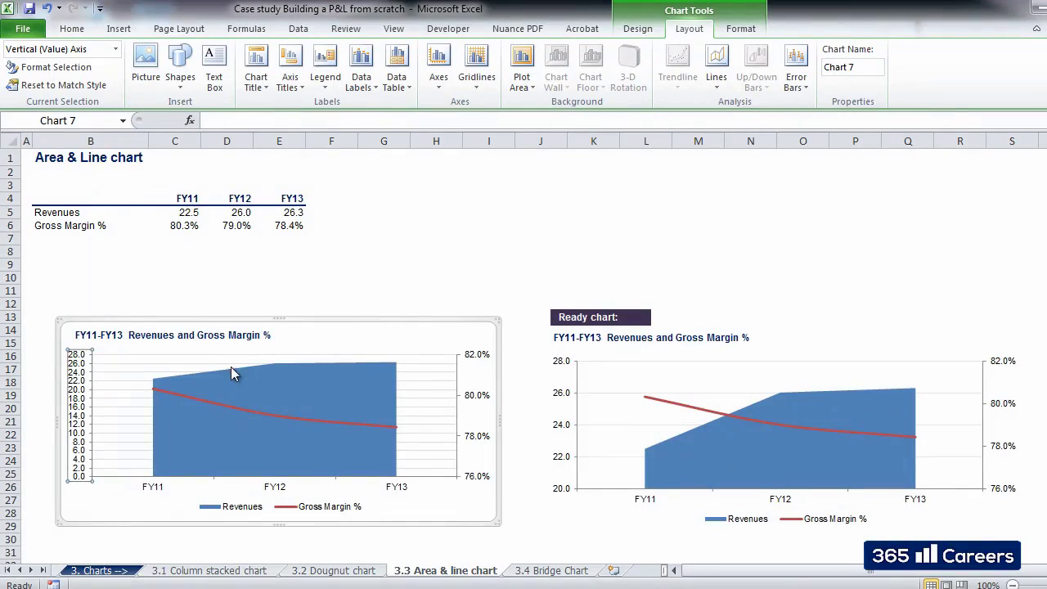
Fix the primary vertical axis minimum at 20.0.
{"action": "right_click", "coordinate": [78, 399]}
{"action": "left_click", "coordinate": [150, 562]}
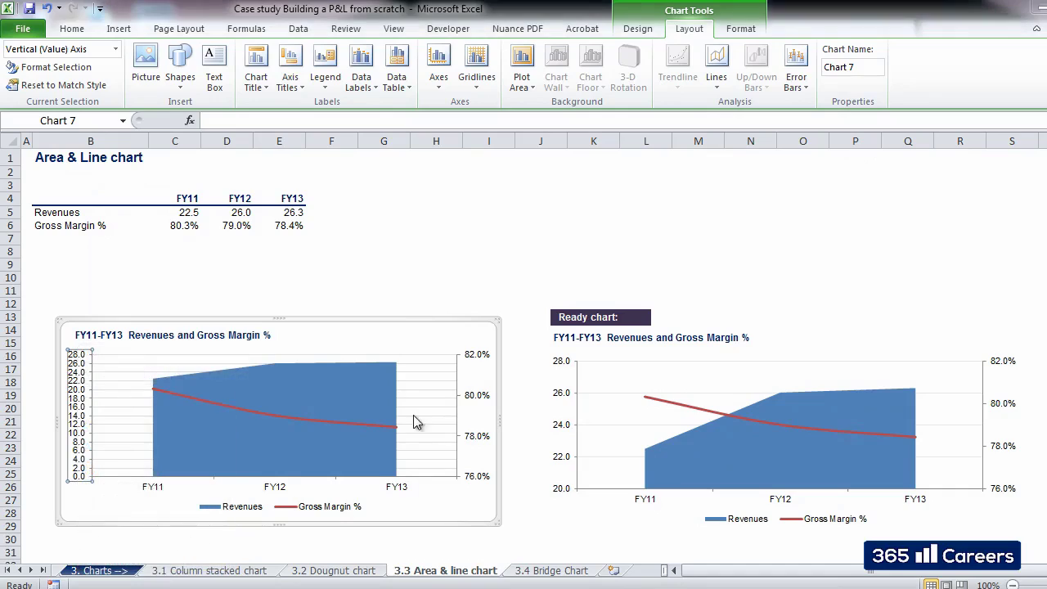
{"action": "left_click", "coordinate": [764, 153]}
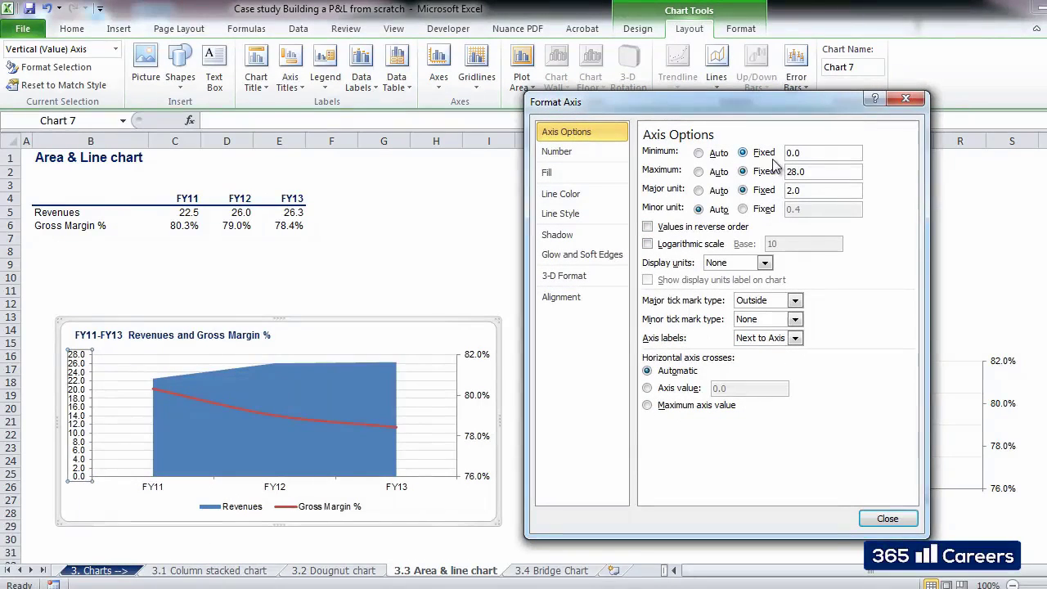
{"action": "type", "text": "2"}
{"action": "key", "text": "Return"}
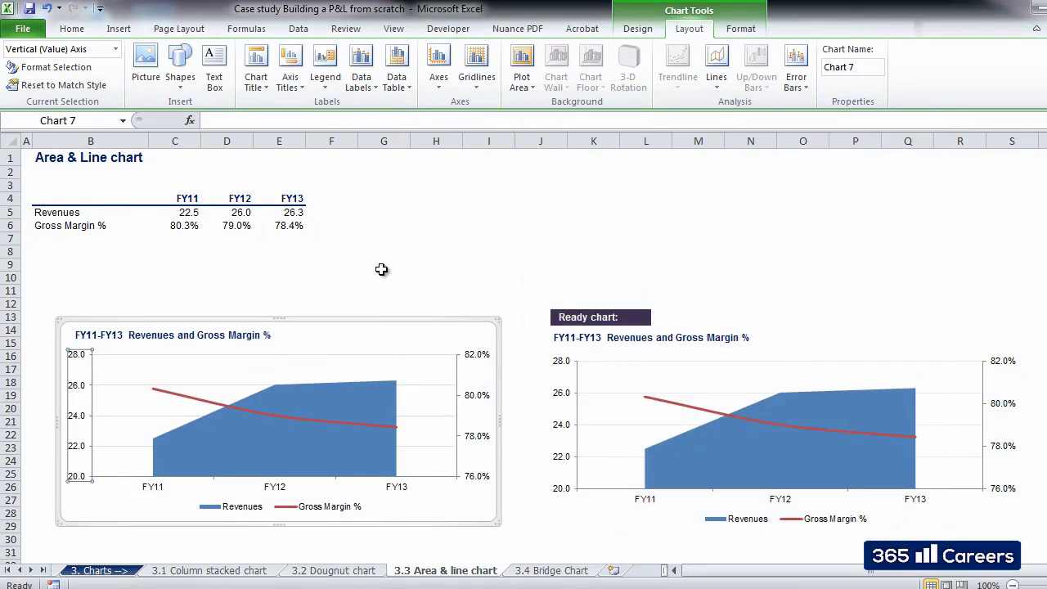
Shift the new chart slightly right and down so it lines up with the ready chart.
{"action": "left_click", "coordinate": [369, 253]}
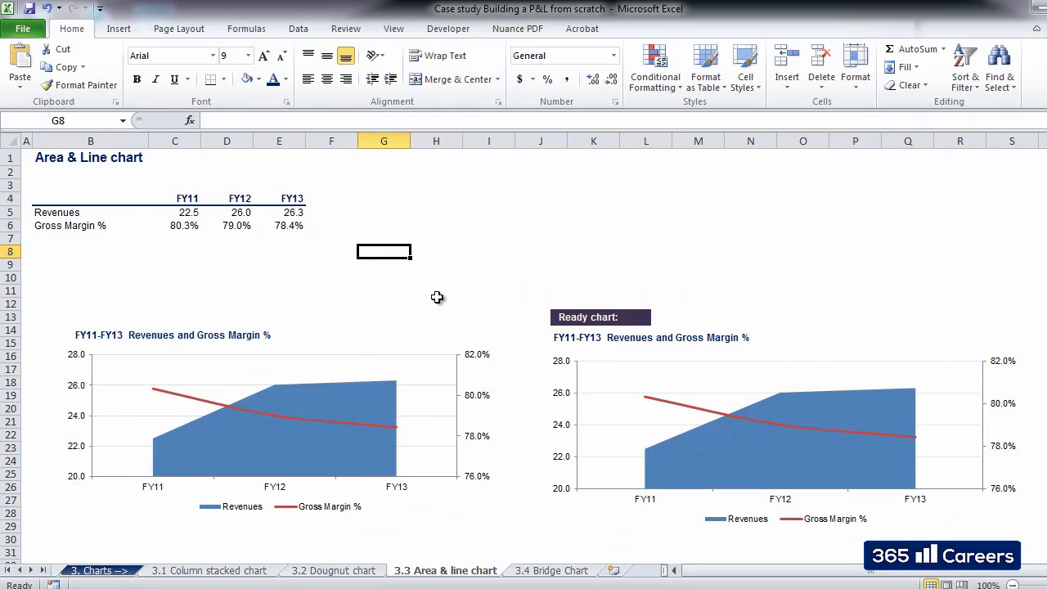
{"action": "left_click", "coordinate": [373, 358]}
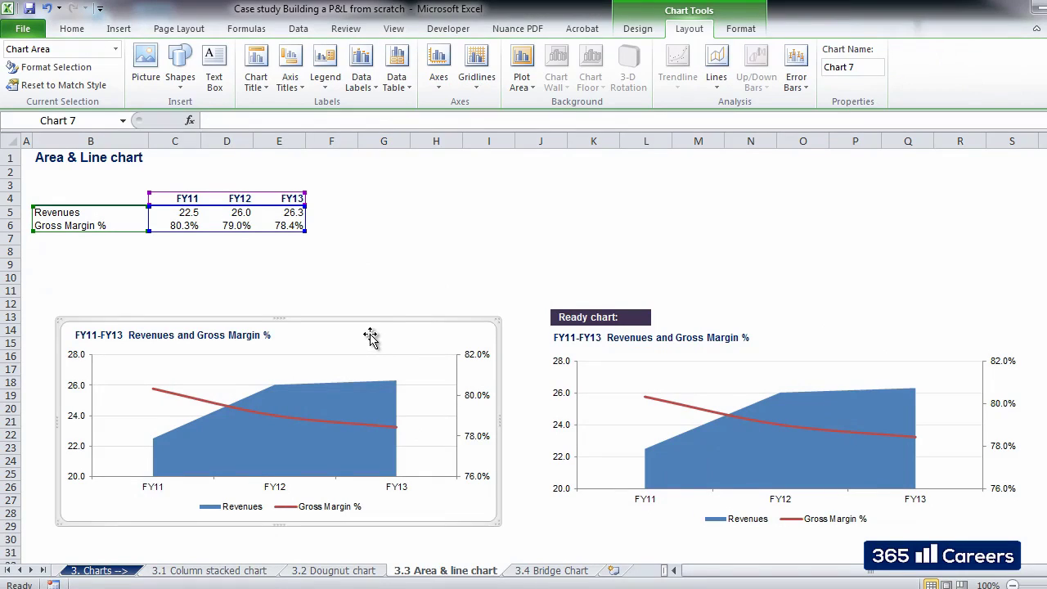
{"action": "left_click_drag", "start_coordinate": [368, 328], "coordinate": [375, 328]}
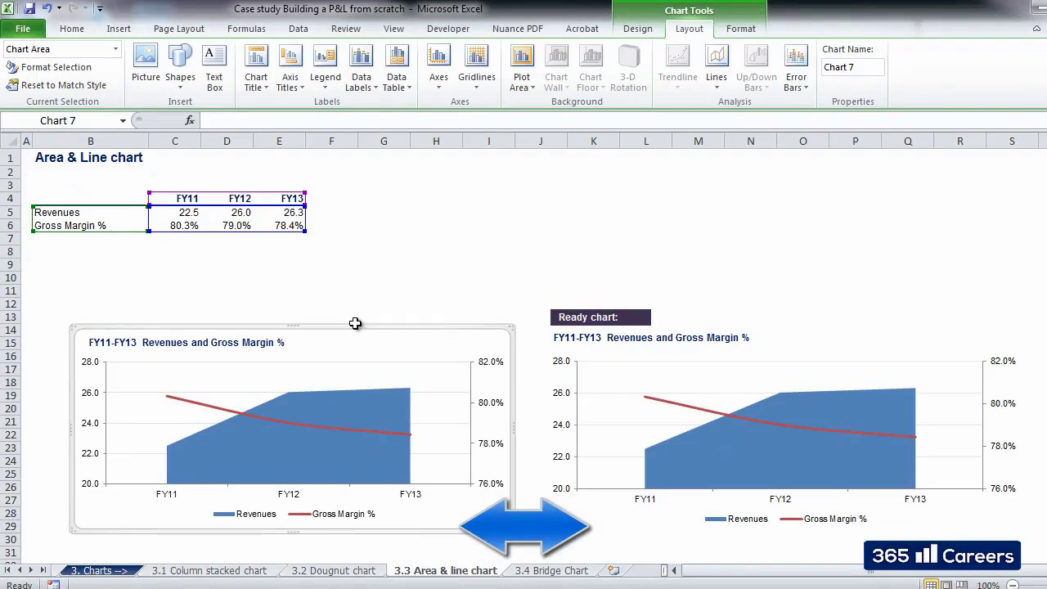
{"action": "left_click", "coordinate": [352, 303]}
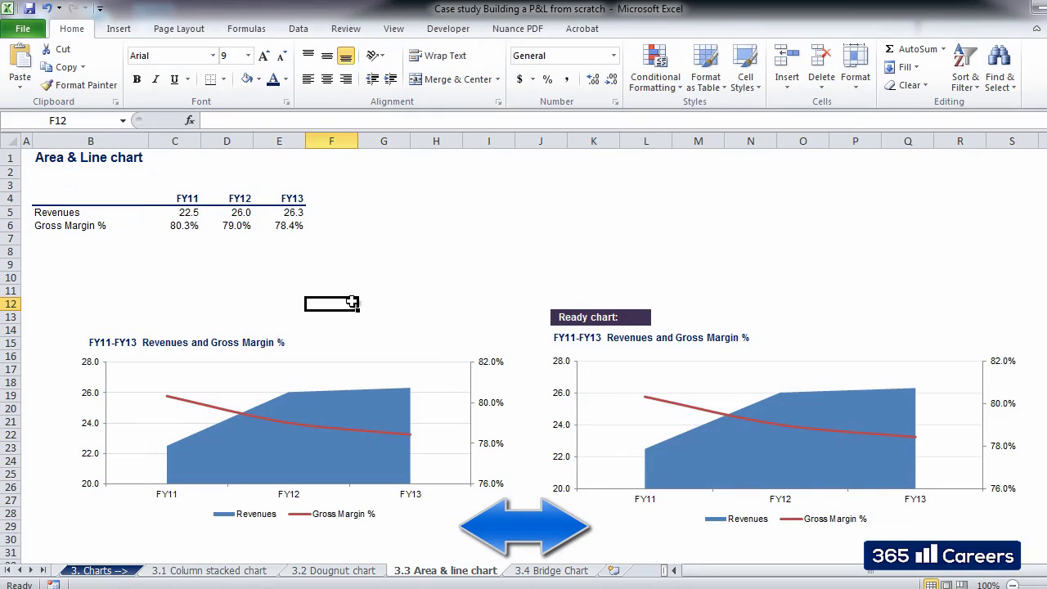